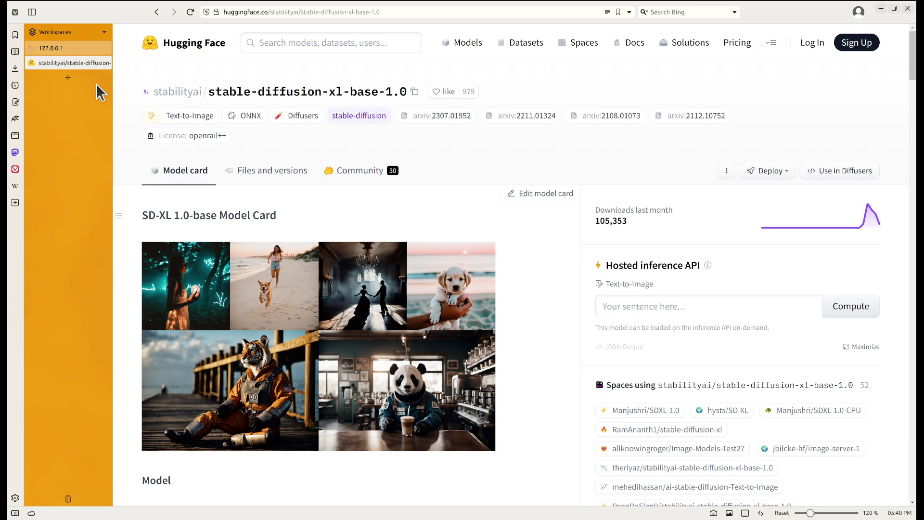
- Switch to Visual Studio Code, change the terminal directory to ~/automaticwebui01/stable-diffusion-webui and clear the terminal
key(alt+Tab)
text(cd ~/automaticwebui01/stable-diffusion-webui)
key(Return)
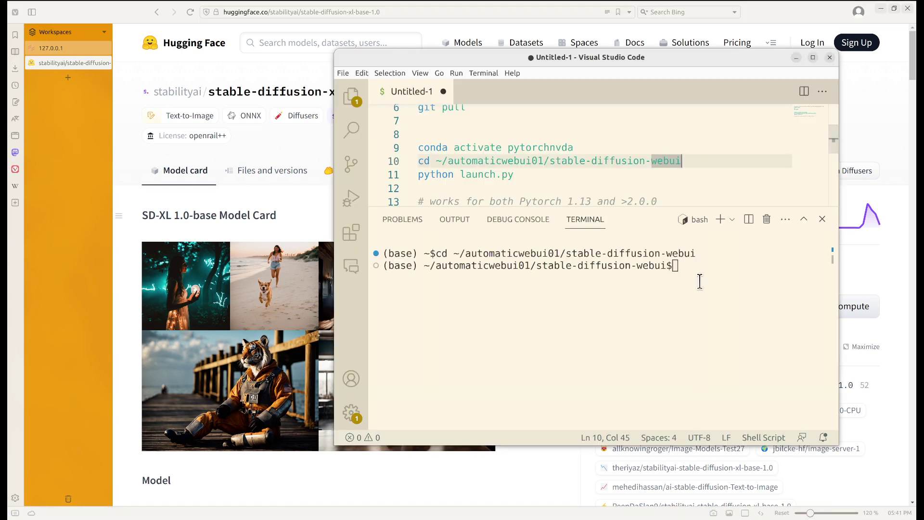
click(678, 268)
key(ctrl+l)
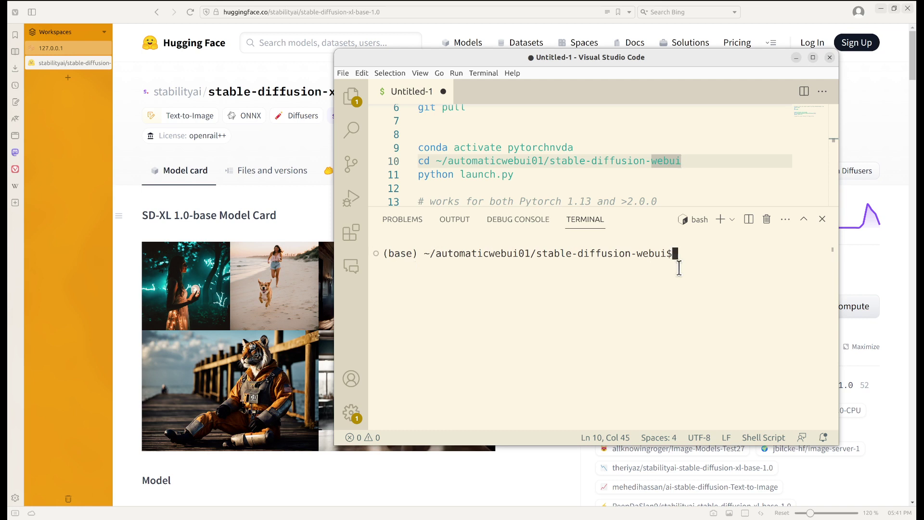
- Update the stable-diffusion-webui repository with git pull and highlight the final status line of the output
text(git pull)
key(Return)
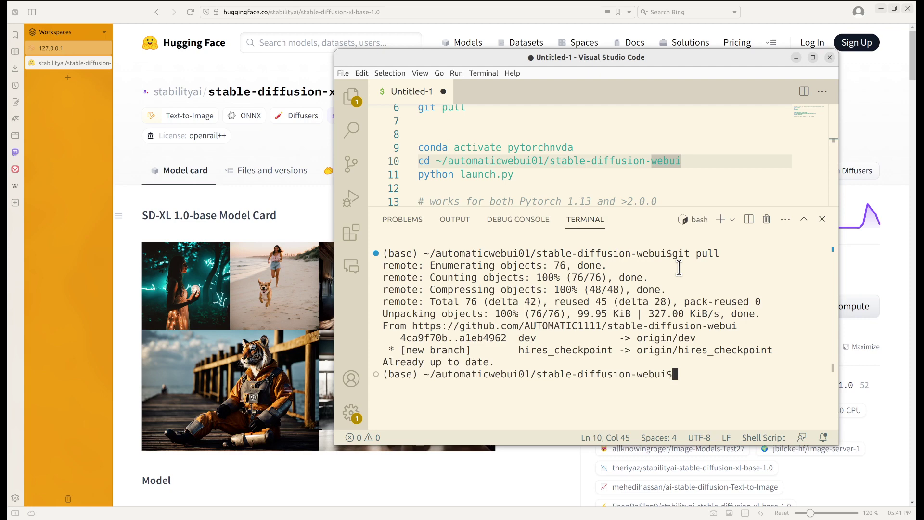
drag(495, 363, 383, 358)
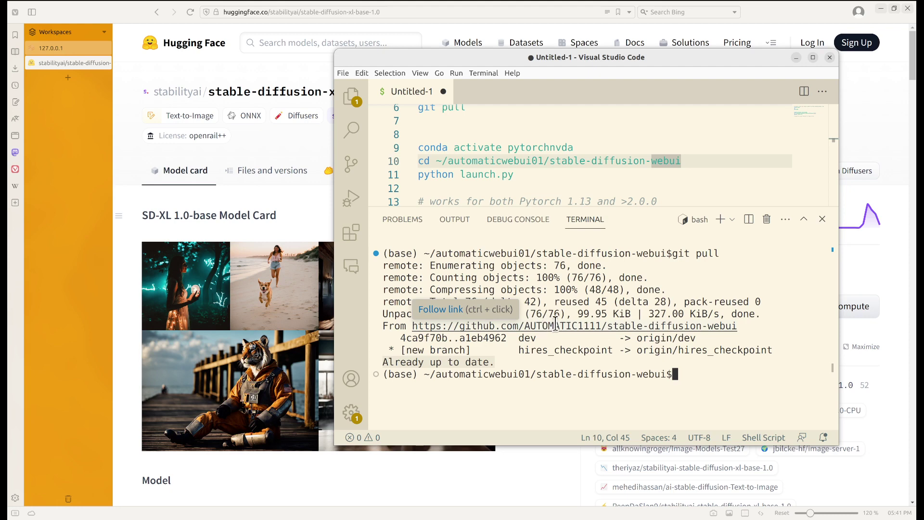
- In the browser, show the repository files of stable-diffusion-xl-base-1.0 and highlight the sd_xl_base_1.0.safetensors entry
click(298, 212)
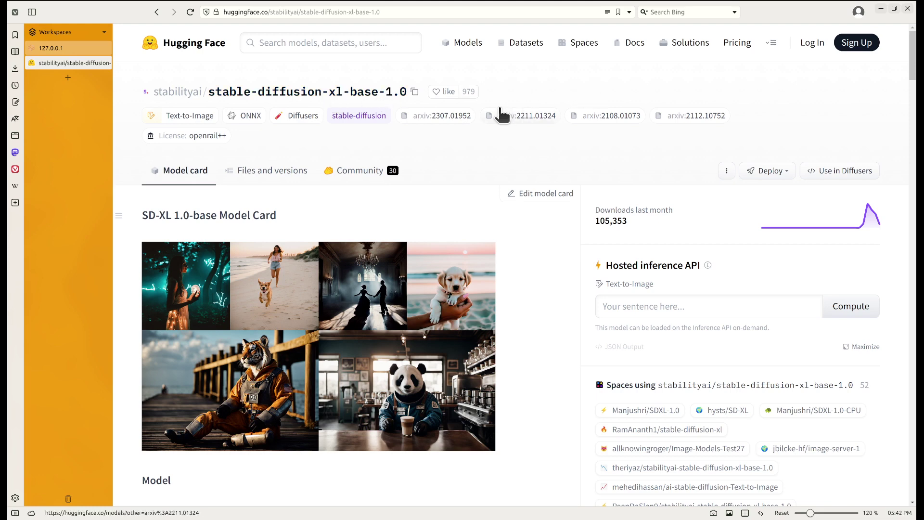
click(277, 182)
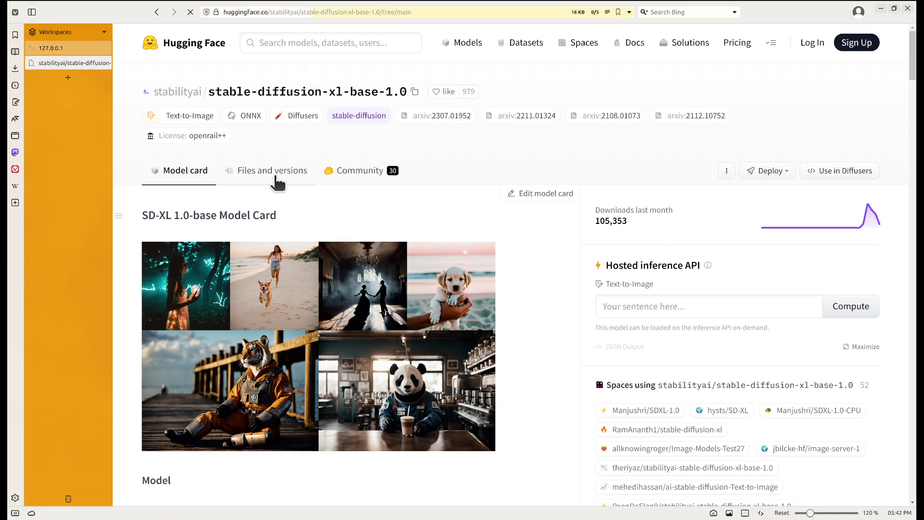
scroll(294, 253, down, 5)
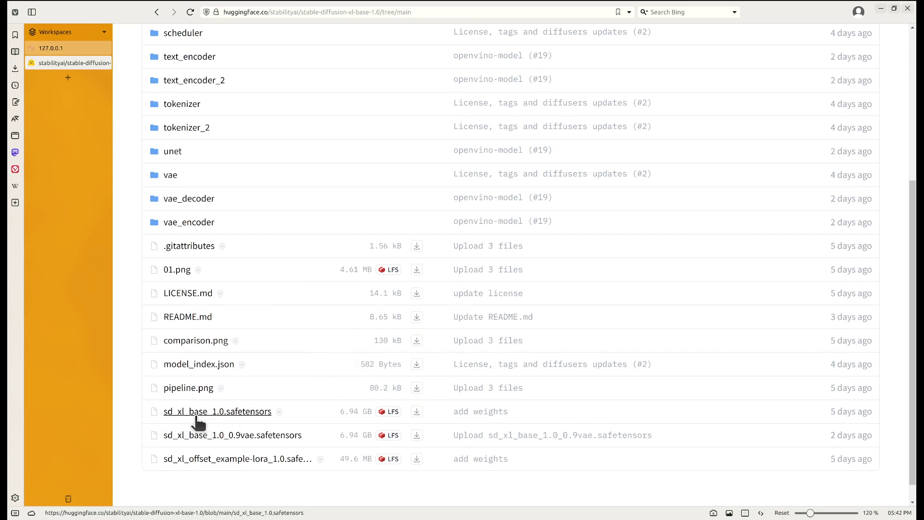
drag(138, 416, 425, 409)
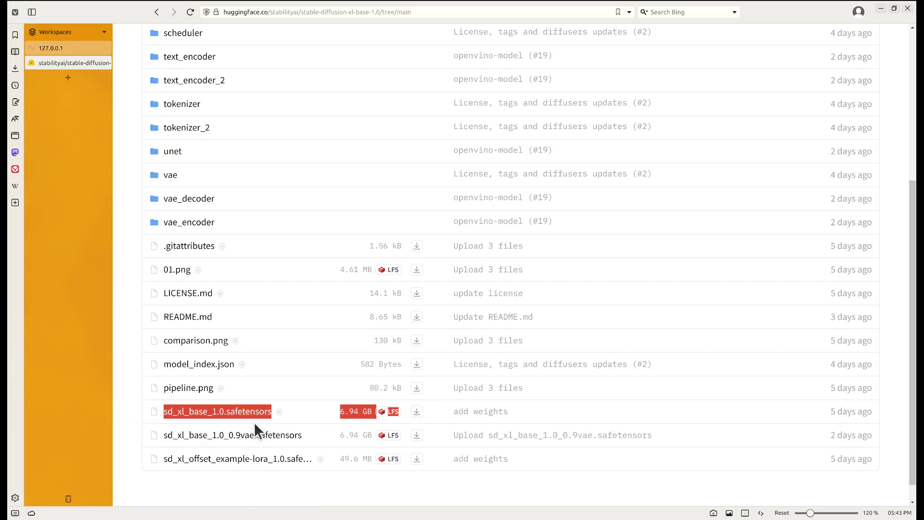
- In the file manager, go to automaticwebui01/stable-diffusion-webui/models/Stable-diffusion and select sd_xl_base_1.0.safetensors
key(super+e)
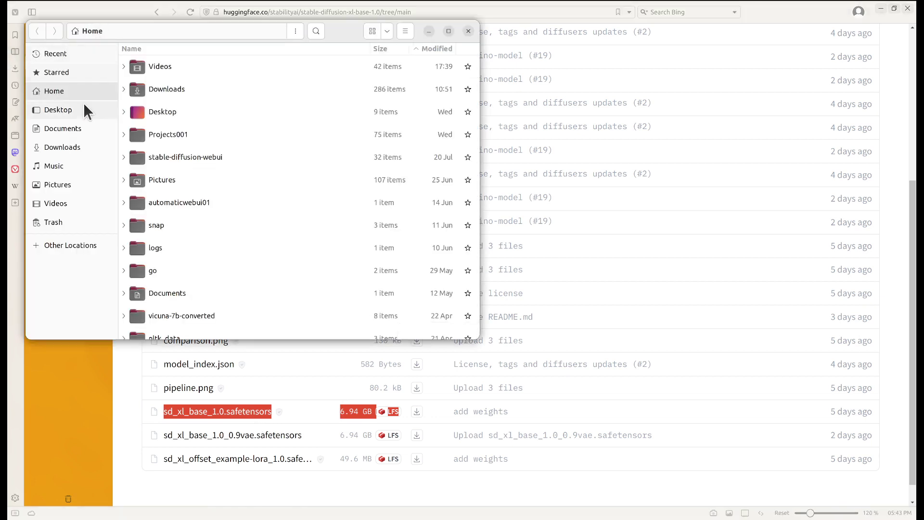
double_click(188, 202)
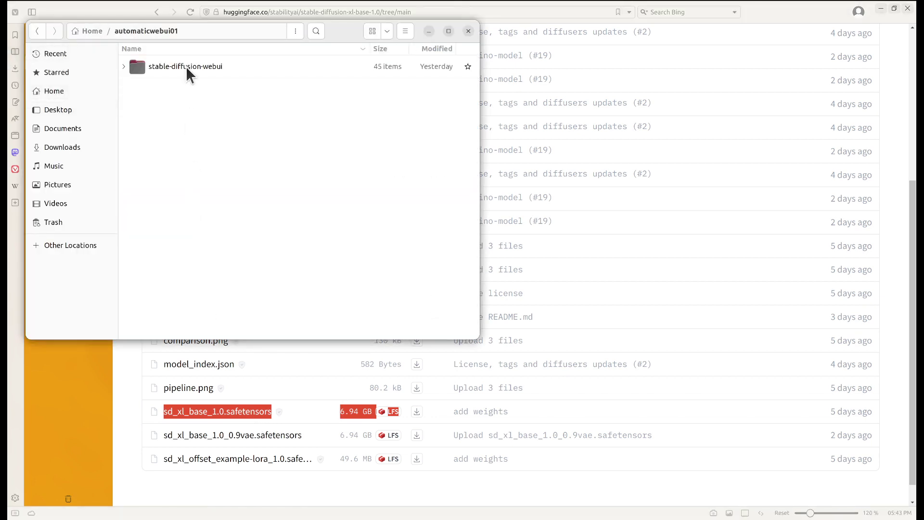
double_click(185, 66)
double_click(239, 235)
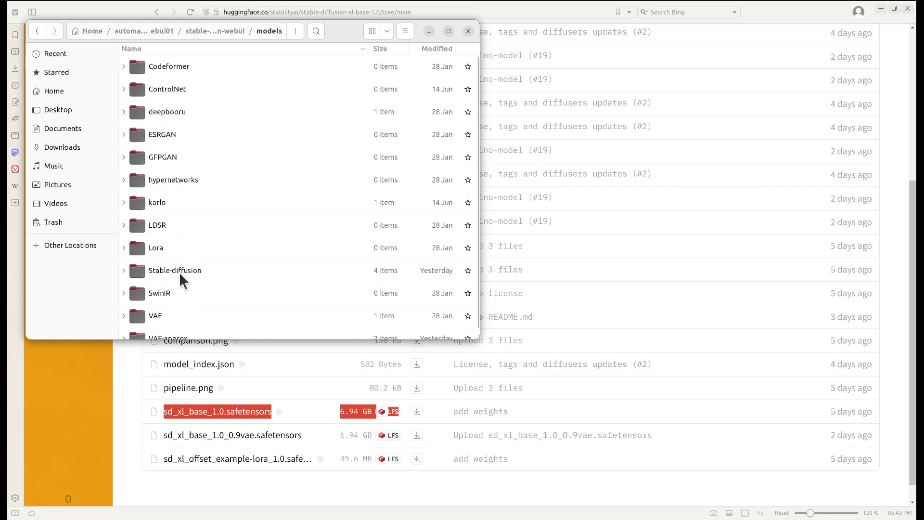
double_click(193, 273)
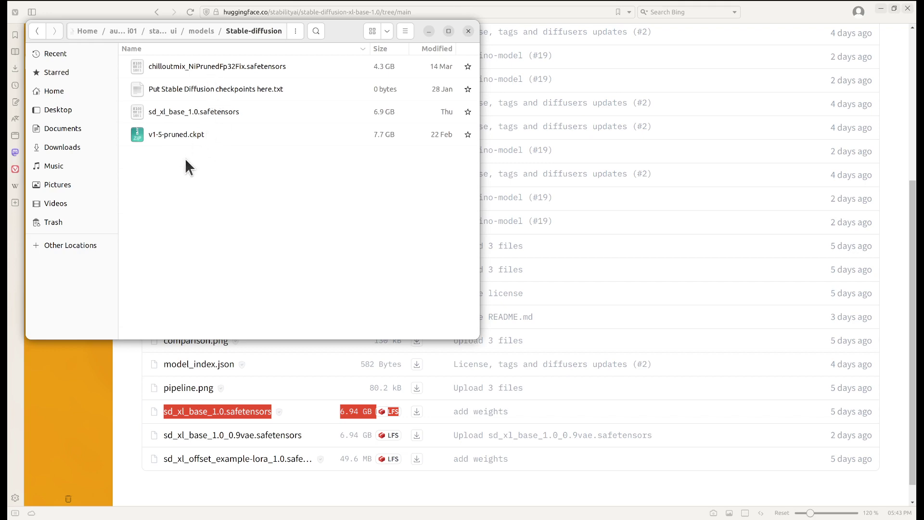
click(243, 114)
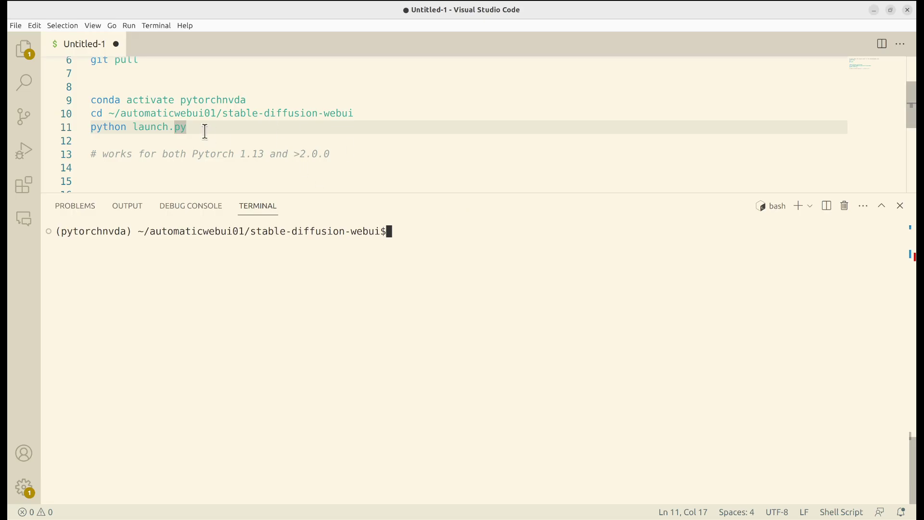
- Run python launch.py from the script in Visual Studio Code and load the web UI at 127.0.0.1:7860 in the browser
click(205, 131)
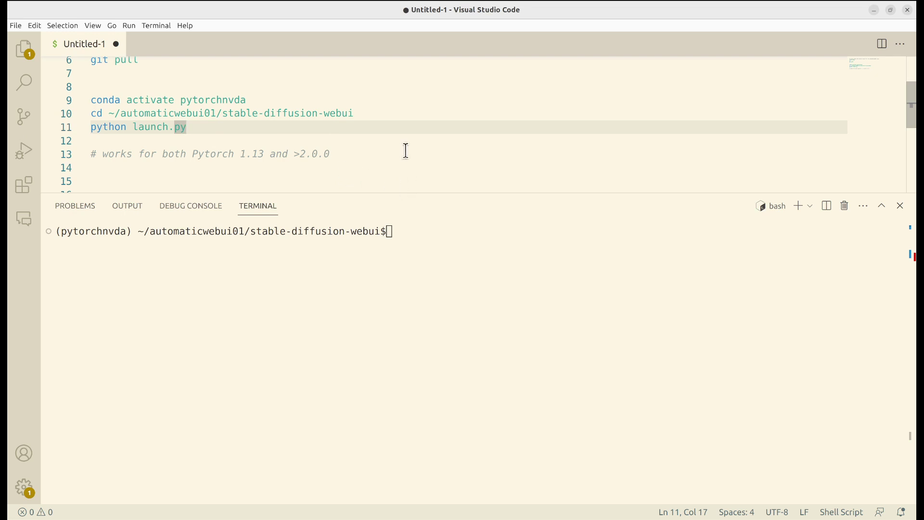
key(ctrl+Return)
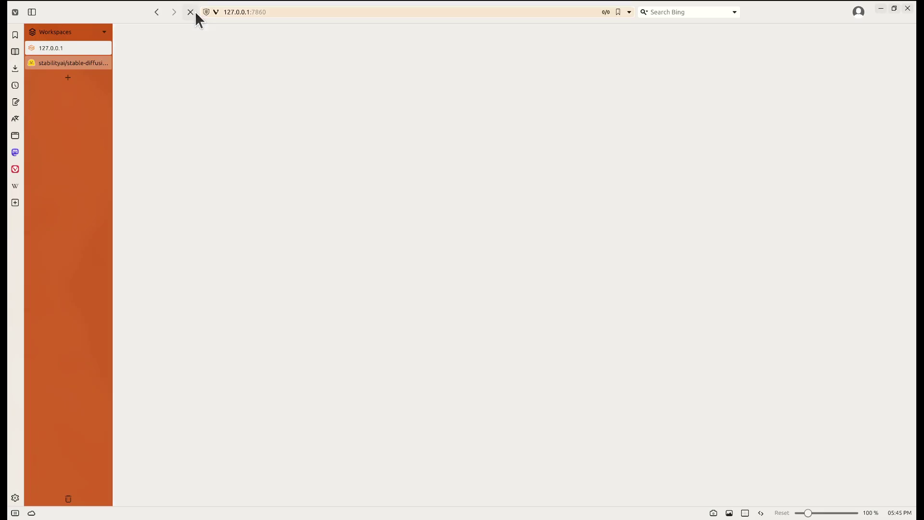
click(190, 12)
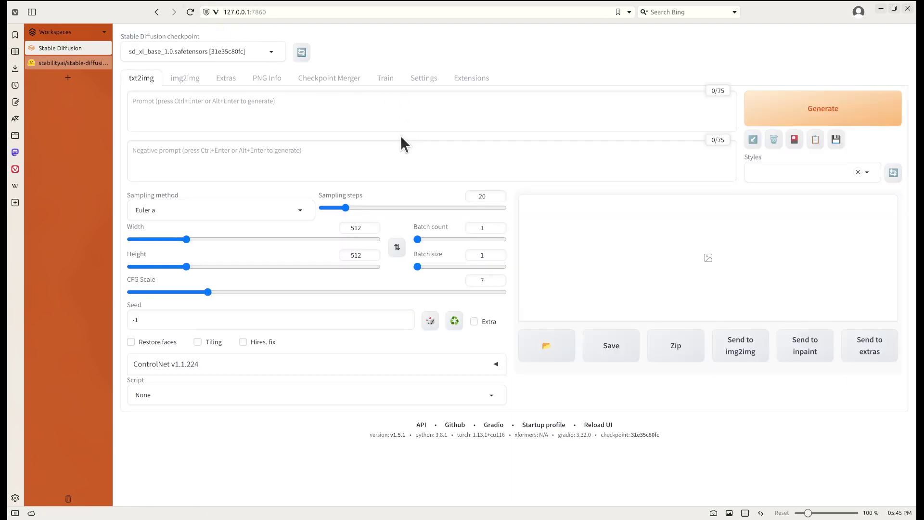
- Check the available Stable Diffusion checkpoints, keeping sd_xl_base_1.0.safetensors selected
click(272, 52)
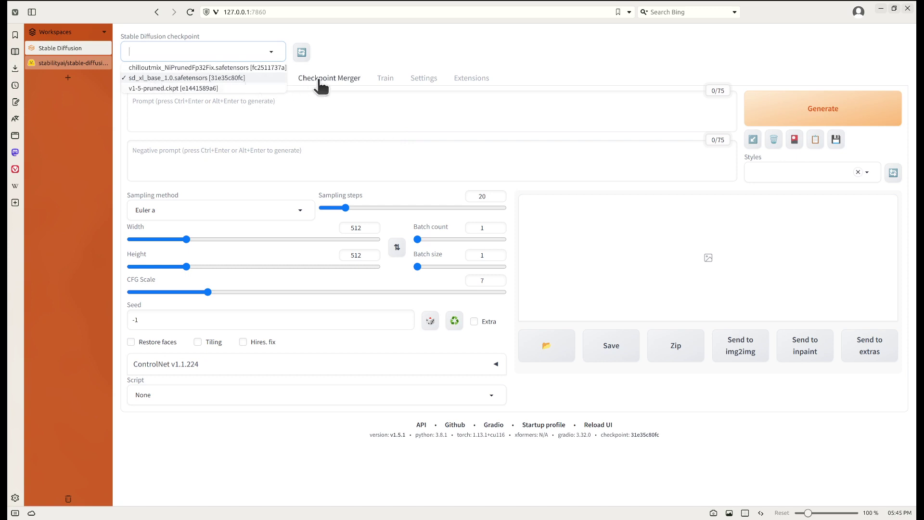
click(374, 50)
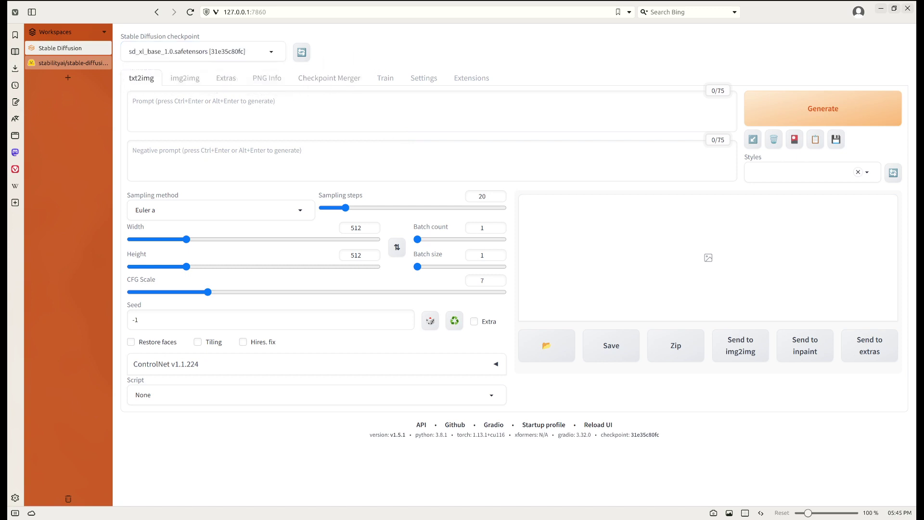
- Open a separate terminal window, activate the conda environment and run nvitop to monitor the GPU
key(ctrl+alt+t)
drag(225, 35, 211, 232)
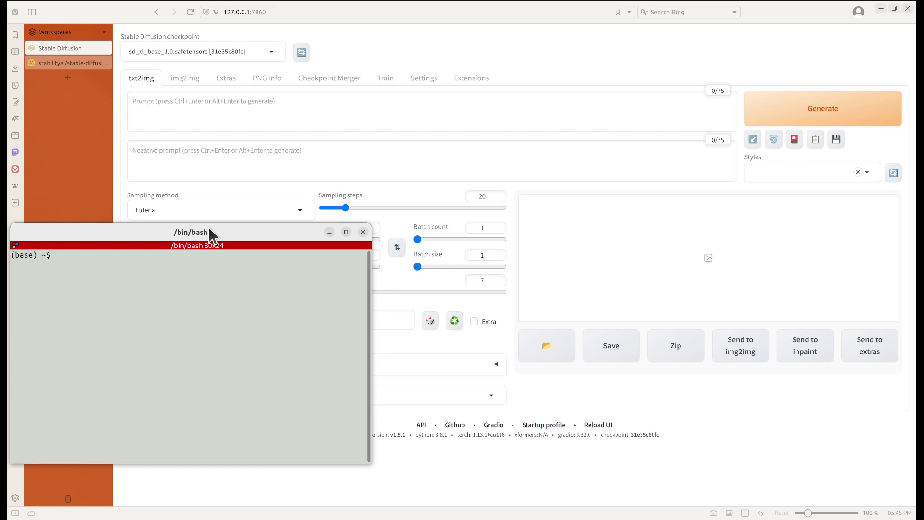
text(conda acti)
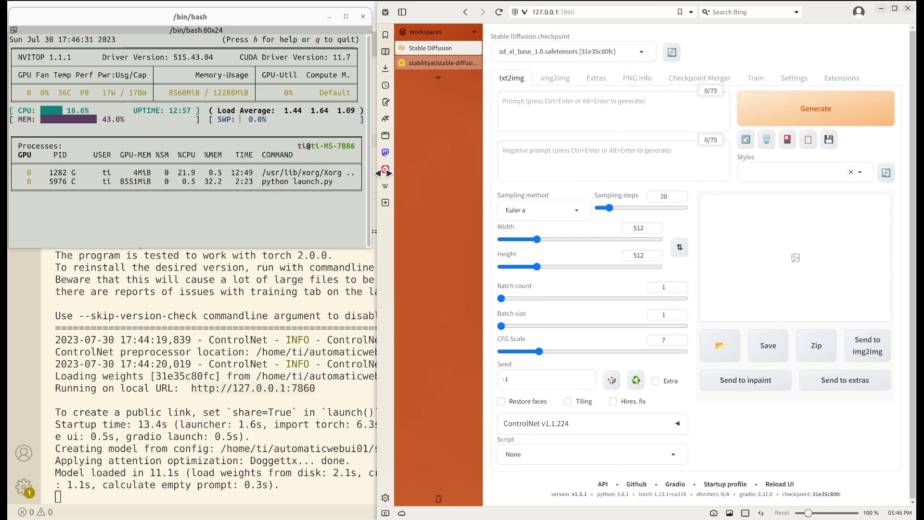
- Widen the browser window and set the txt2img width and height to 1024, with the Euler sampling method and 30 sampling steps
drag(385, 172, 35, 148)
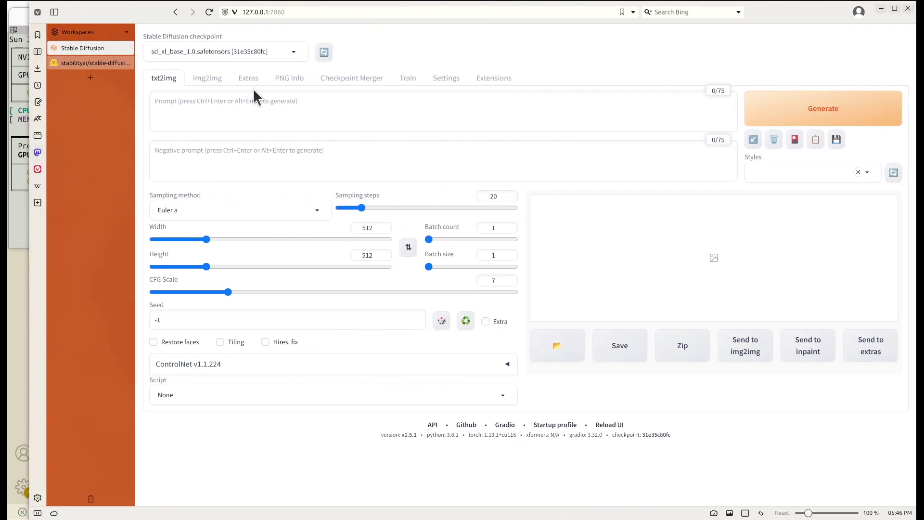
double_click(375, 228)
text(1024)
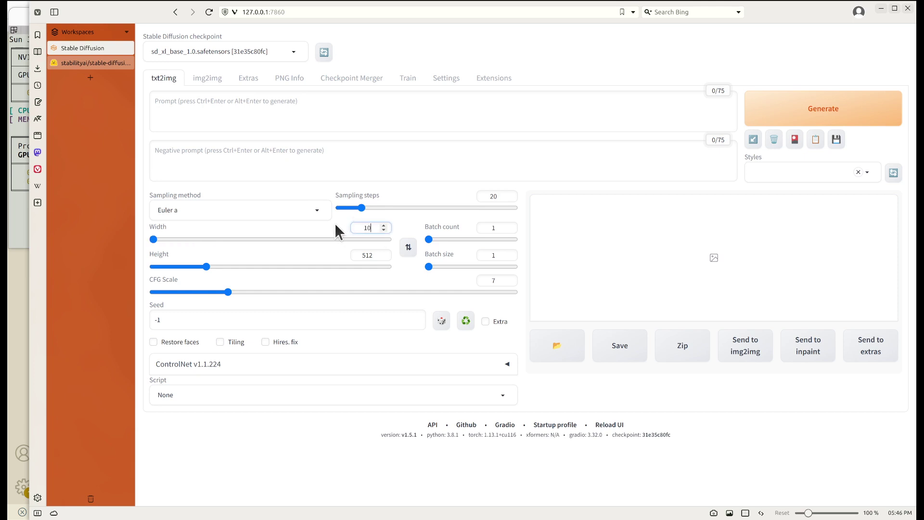
double_click(379, 255)
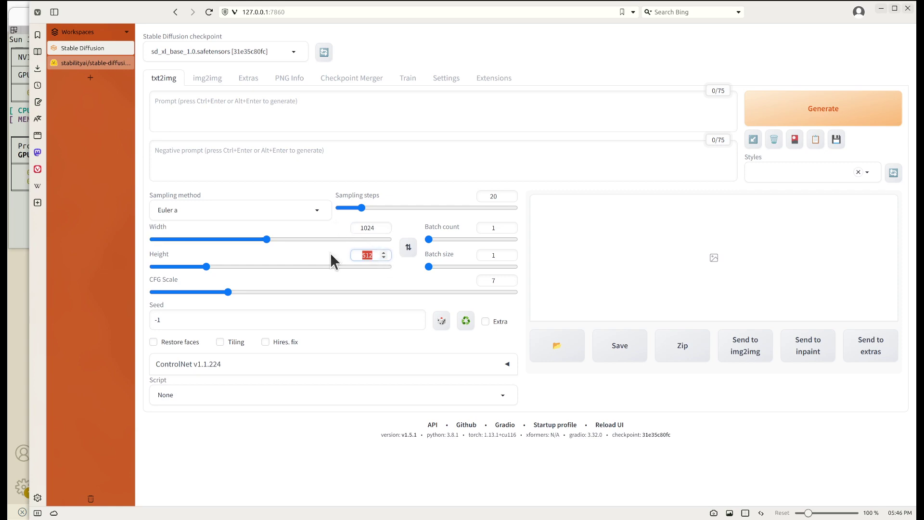
text(1024)
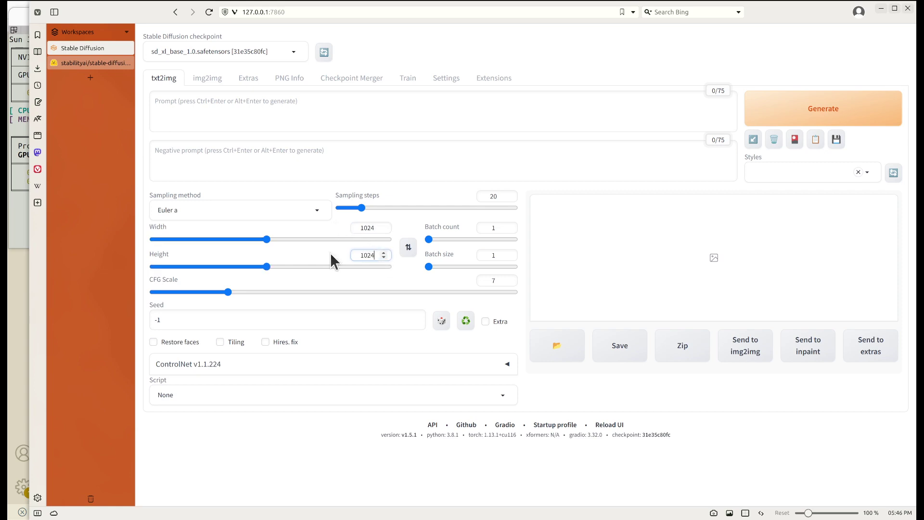
double_click(475, 197)
text(30)
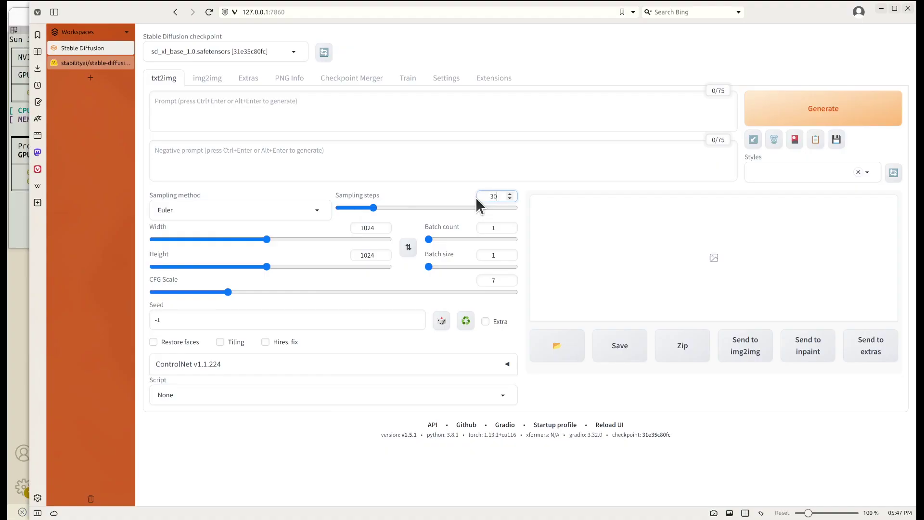
click(526, 187)
- Enter the prompt "rose garden, anime 1girl, masterpiece, 8k" and the negative prompt "lack of details"
click(268, 112)
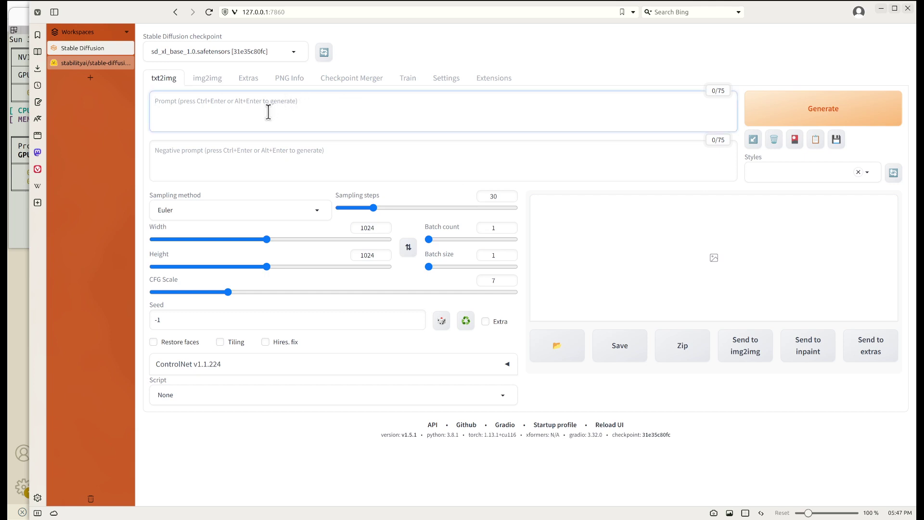
text(rose)
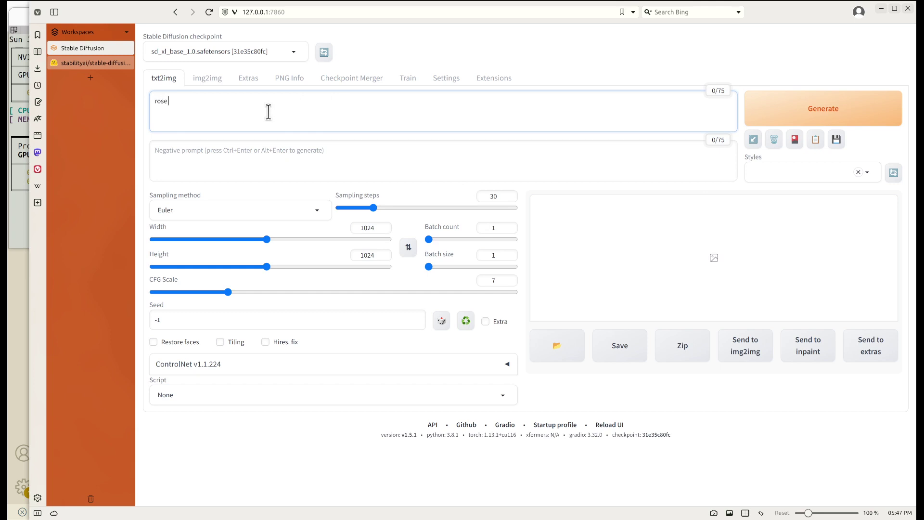
text( garden, anime 1girl)
click(297, 160)
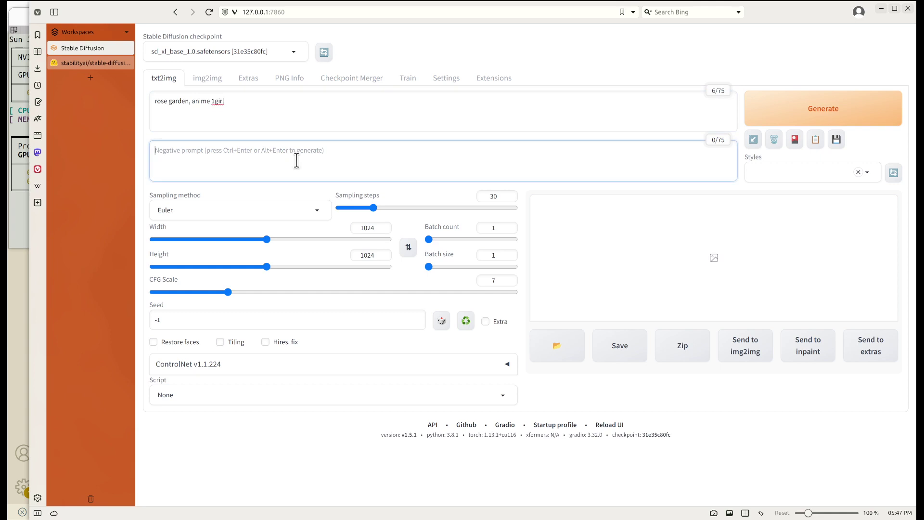
text(lack of details)
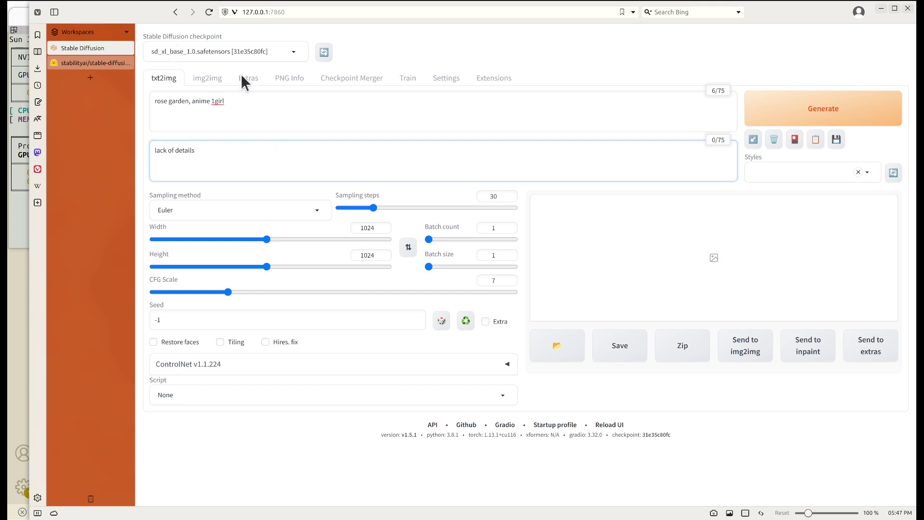
click(248, 101)
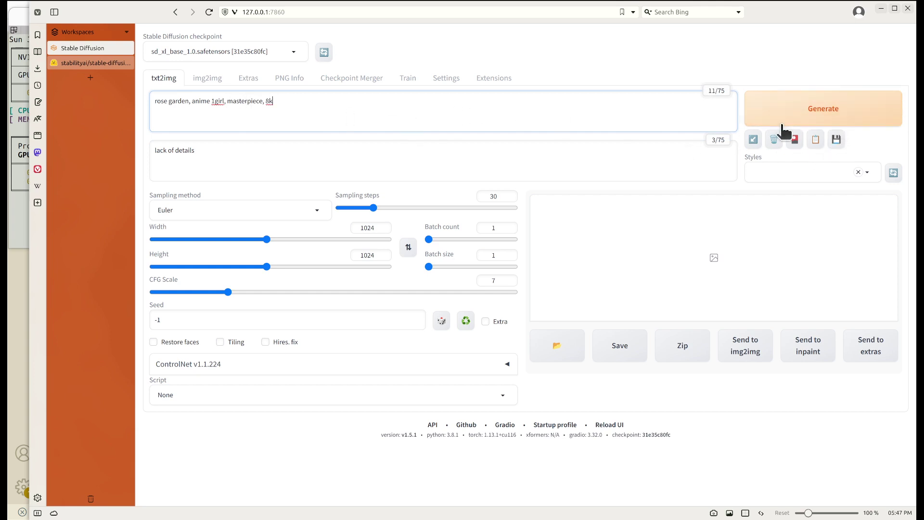
- Generate the image, arranging the browser window so the GPU monitor and the launch terminal's progress can be watched alongside it
drag(36, 169, 383, 175)
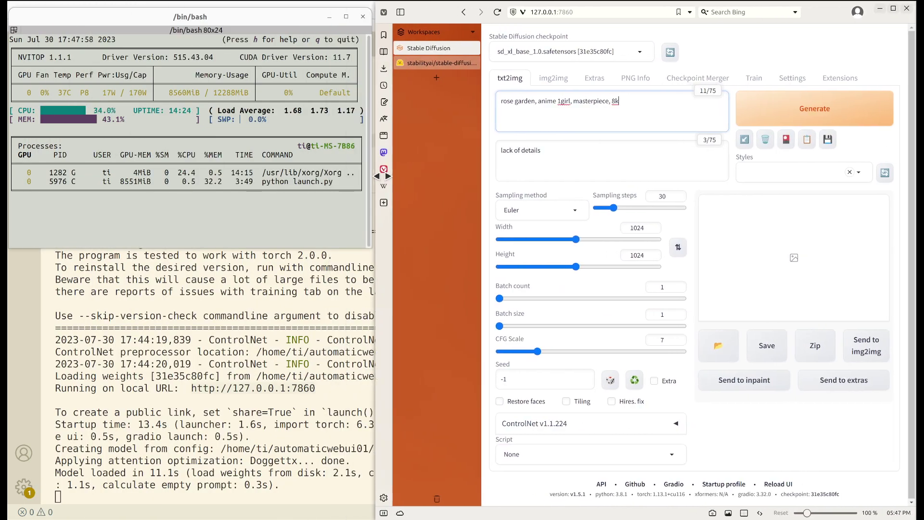
click(187, 94)
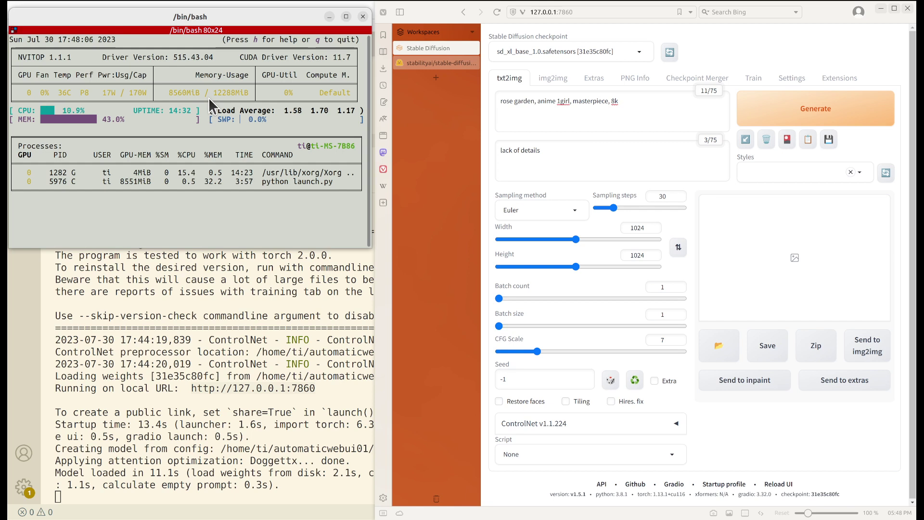
click(828, 117)
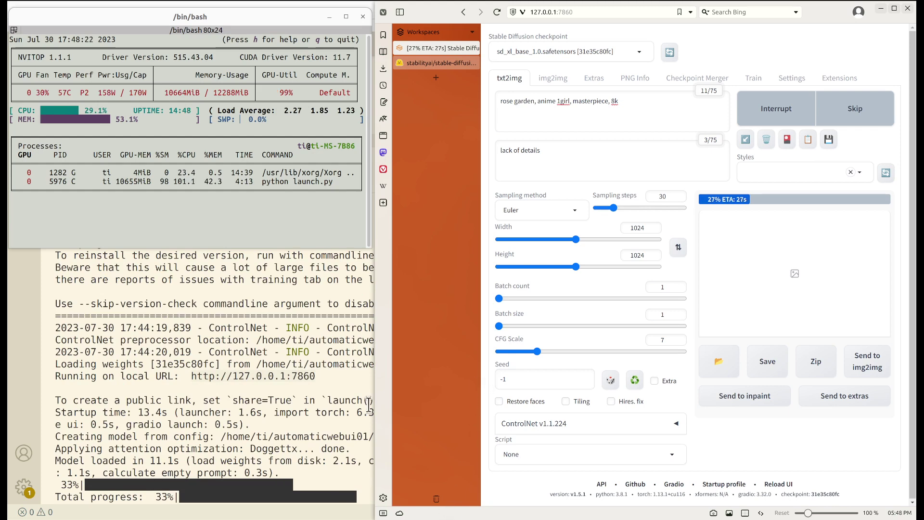
drag(375, 391, 518, 391)
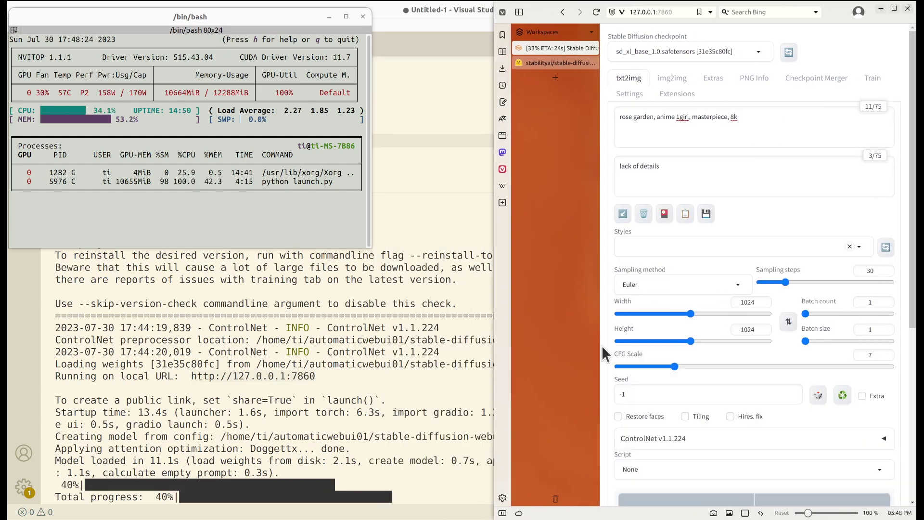
drag(539, 11, 313, 37)
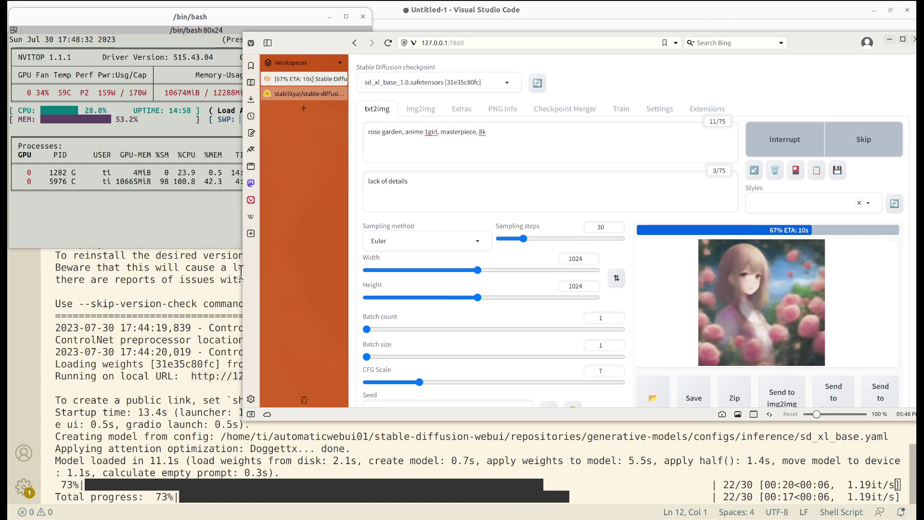
- Narrow the browser window to uncover the GPU monitor, make it taller, and open the finished image in the full-size preview
drag(242, 272, 388, 271)
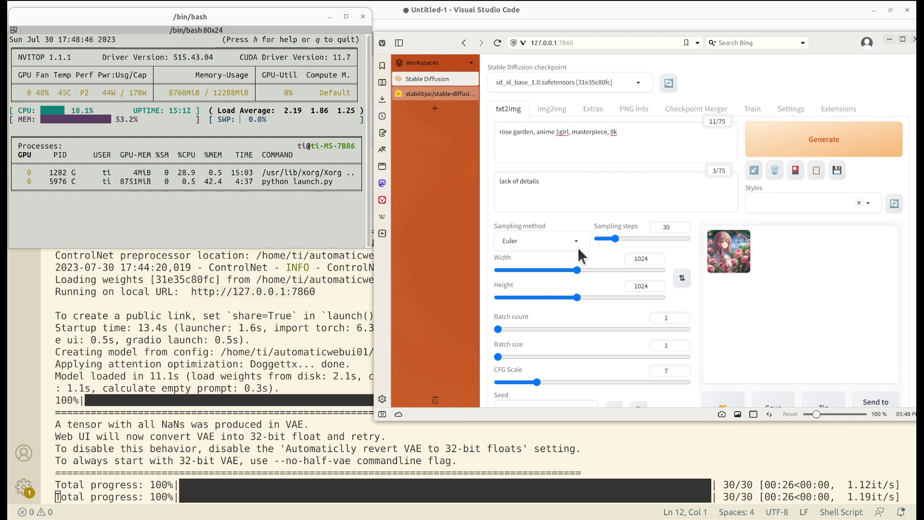
drag(700, 422, 700, 444)
click(736, 262)
click(797, 273)
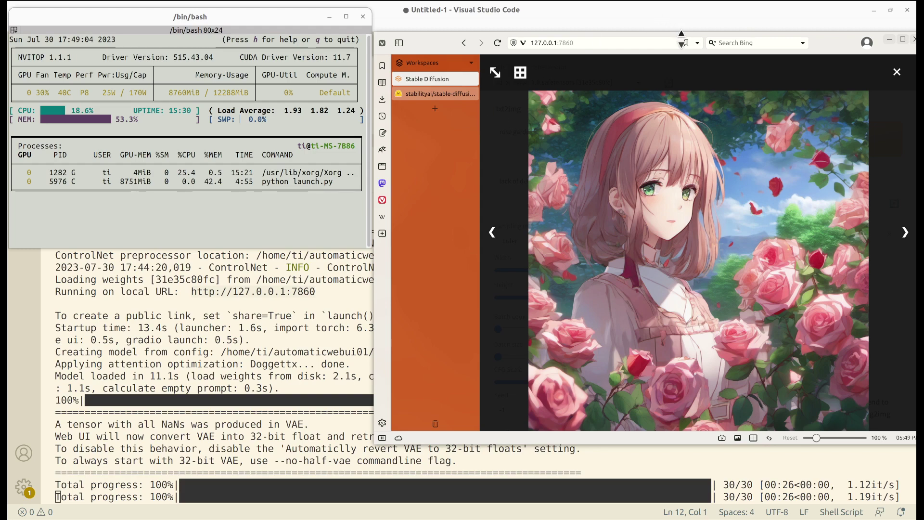
- Move the browser window over the terminals, make it wider and taller, and close the full-size image preview
drag(845, 43, 551, 32)
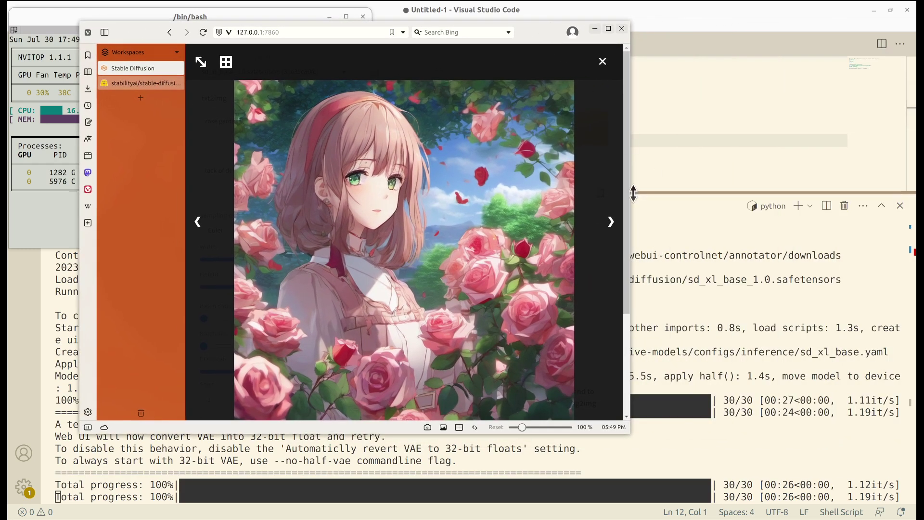
drag(628, 194, 800, 202)
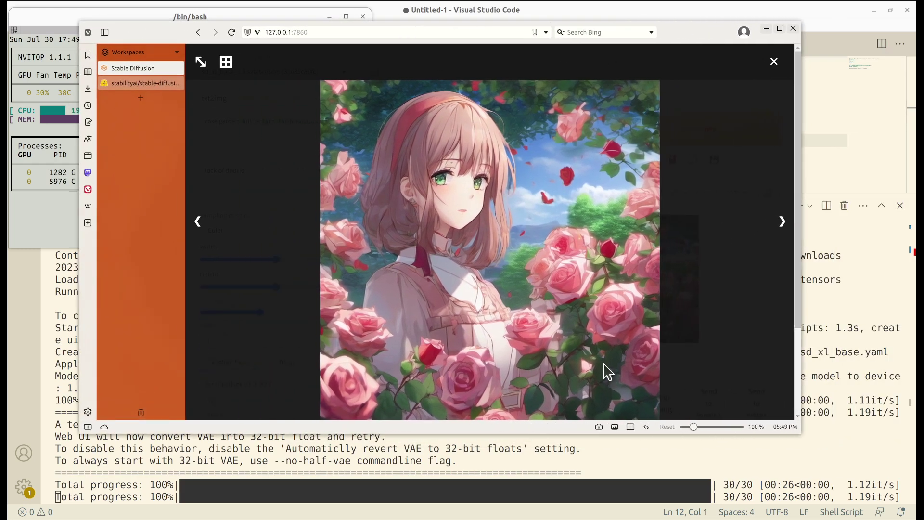
drag(585, 433, 581, 498)
click(773, 63)
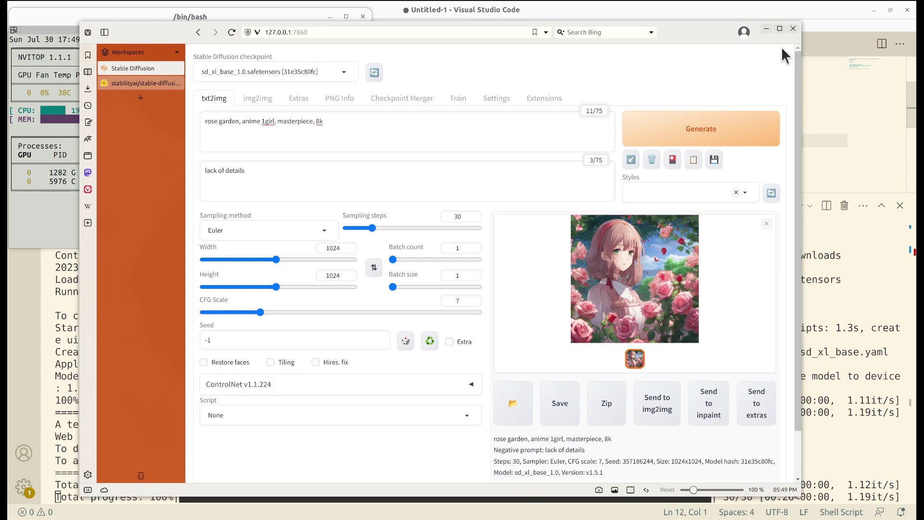
- Check the GPU monitor and launch terminal, generate a second image with the same settings, and minimise the browser to watch the run
click(766, 28)
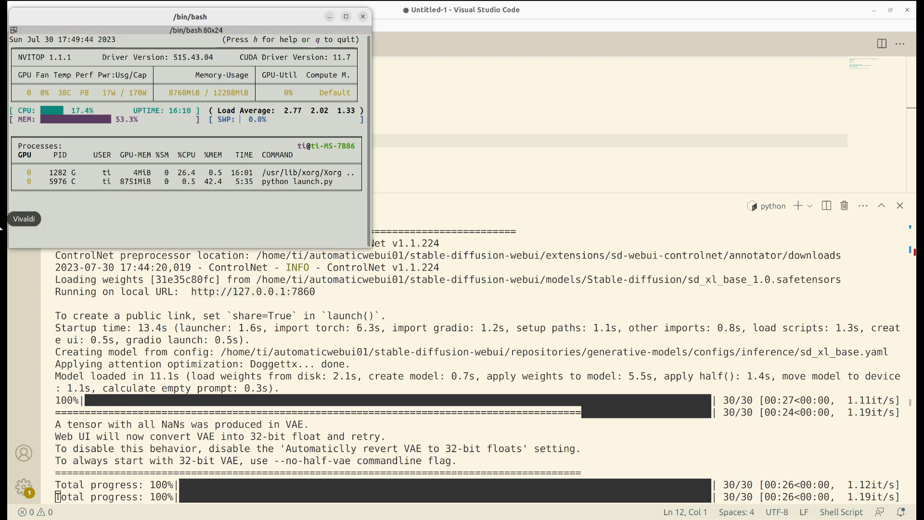
click(11, 263)
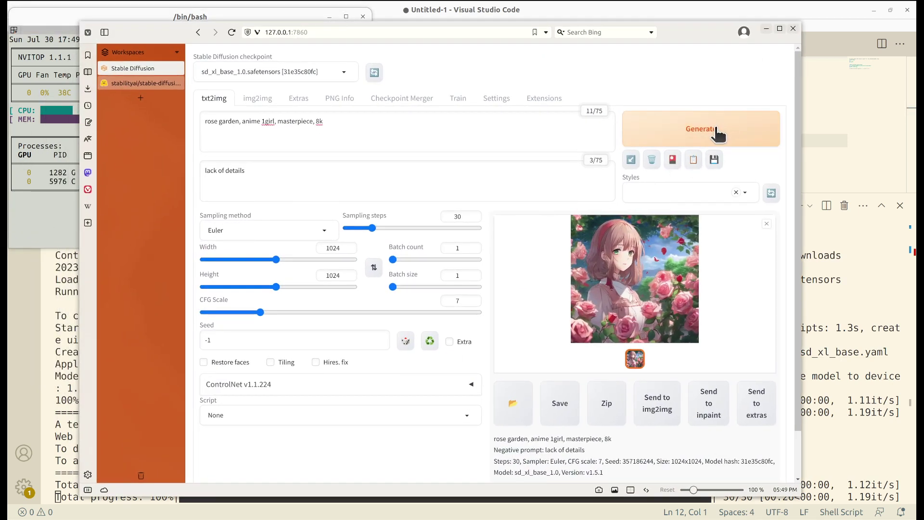
click(718, 132)
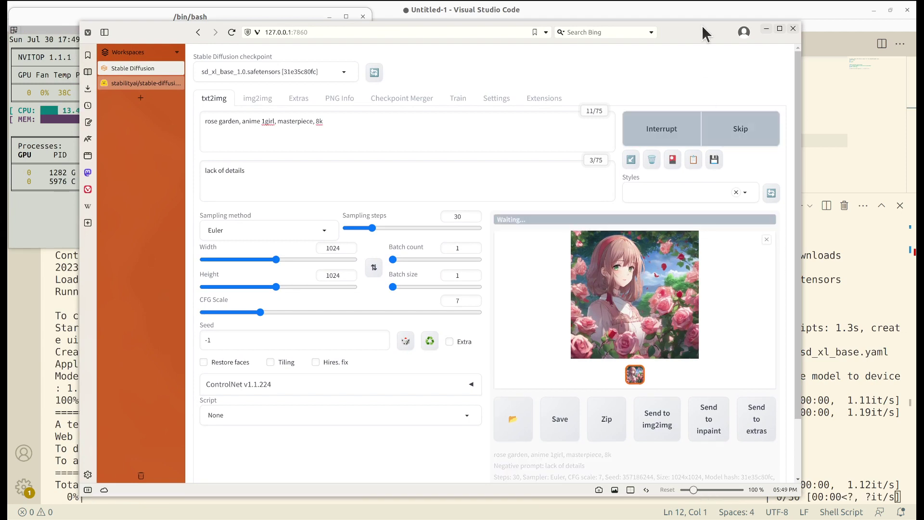
drag(700, 26, 737, 6)
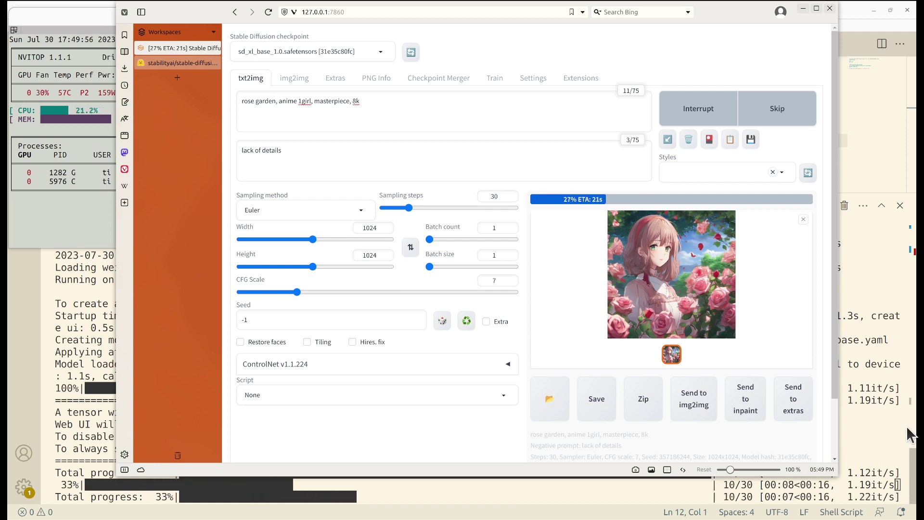
click(802, 9)
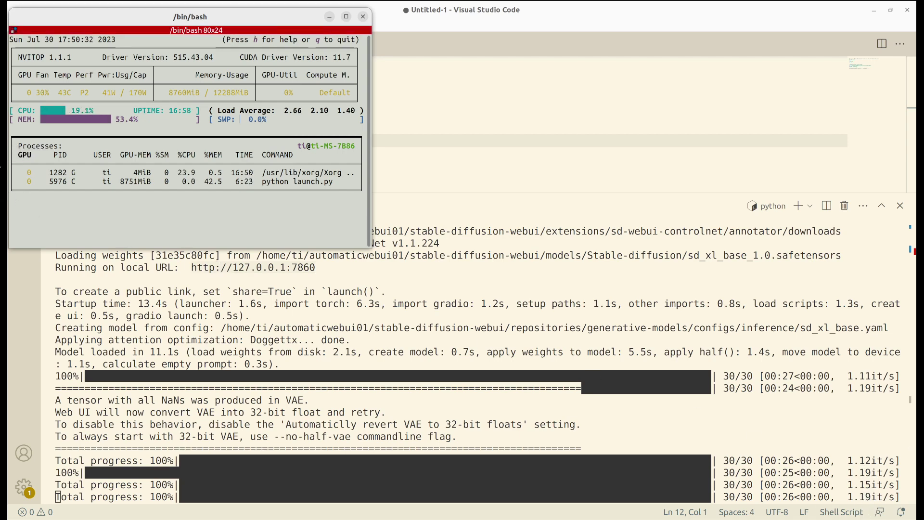
- Return to the web UI, inspect the second generated image in the full-size preview, close the preview, and minimise the browser
key(alt+Tab)
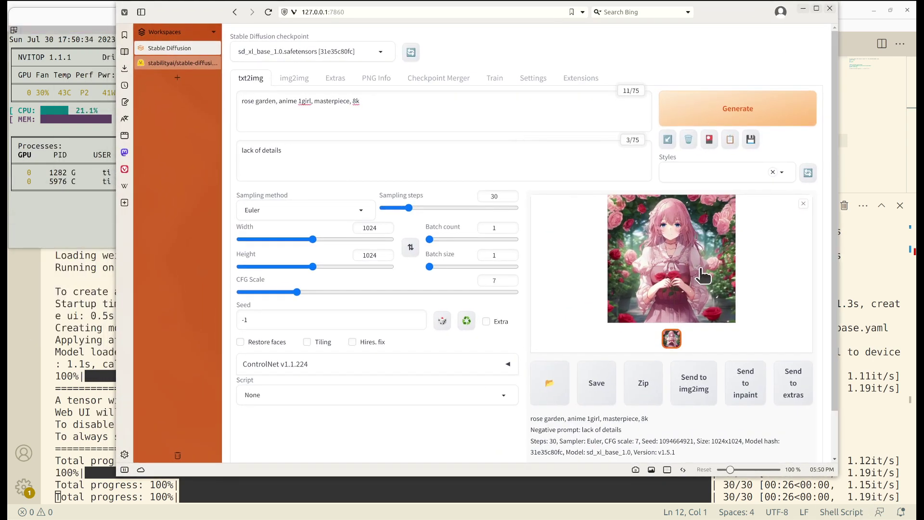
click(702, 275)
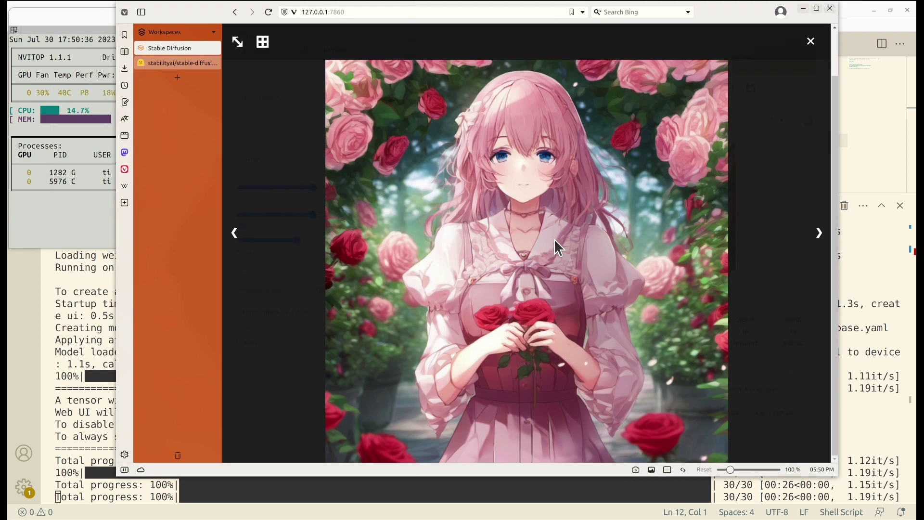
click(810, 42)
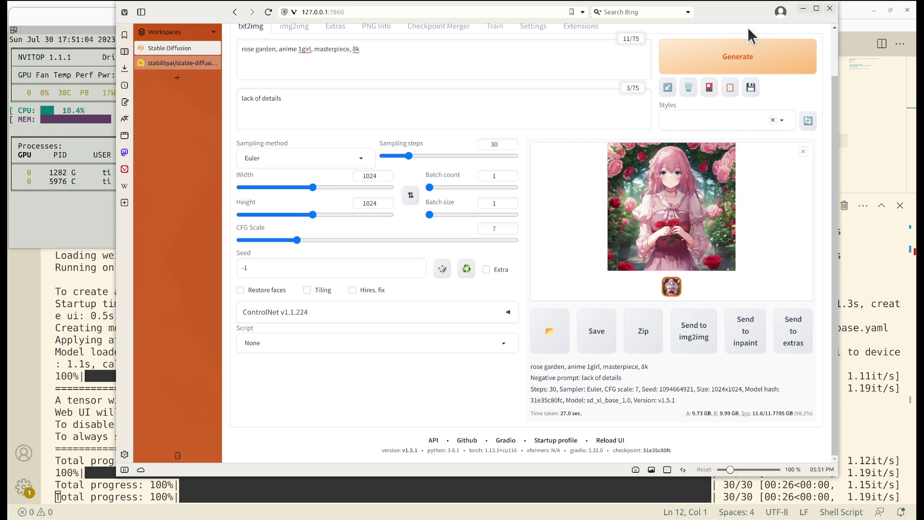
click(801, 8)
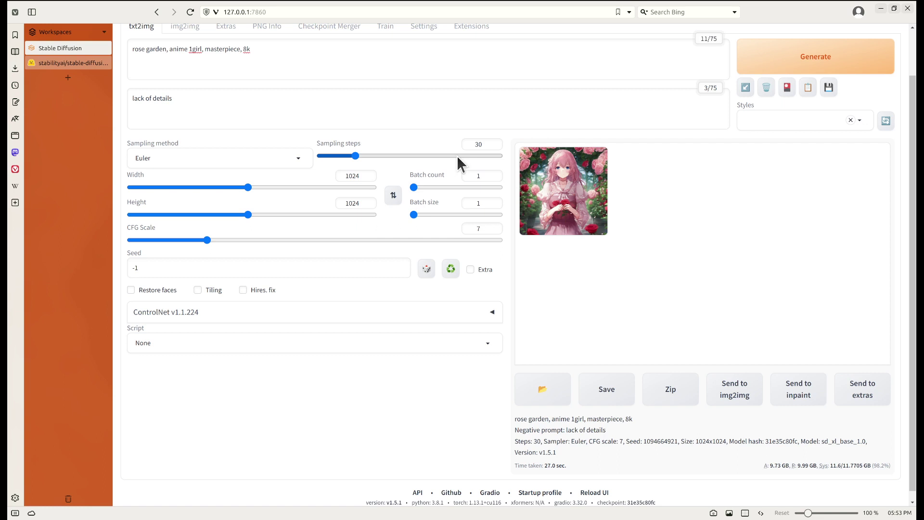
- Bring up SDXL1.0_autowebui_3060_benchmark.png in Image Viewer and narrow its window to about half the screen
right_click(1, 331)
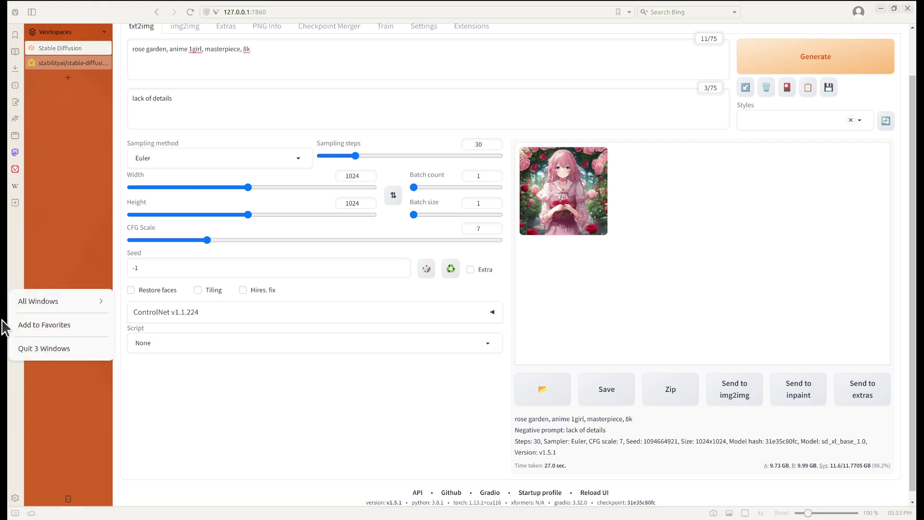
click(40, 302)
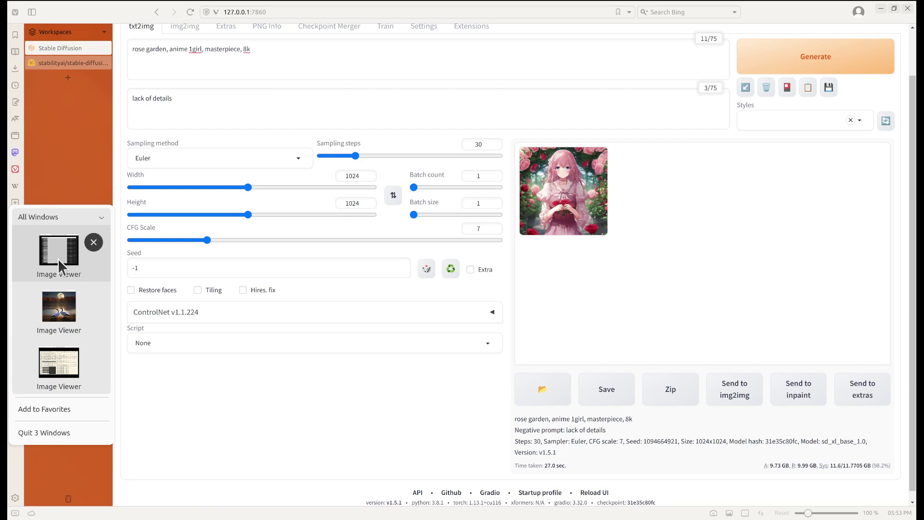
click(58, 365)
drag(469, 53, 329, 48)
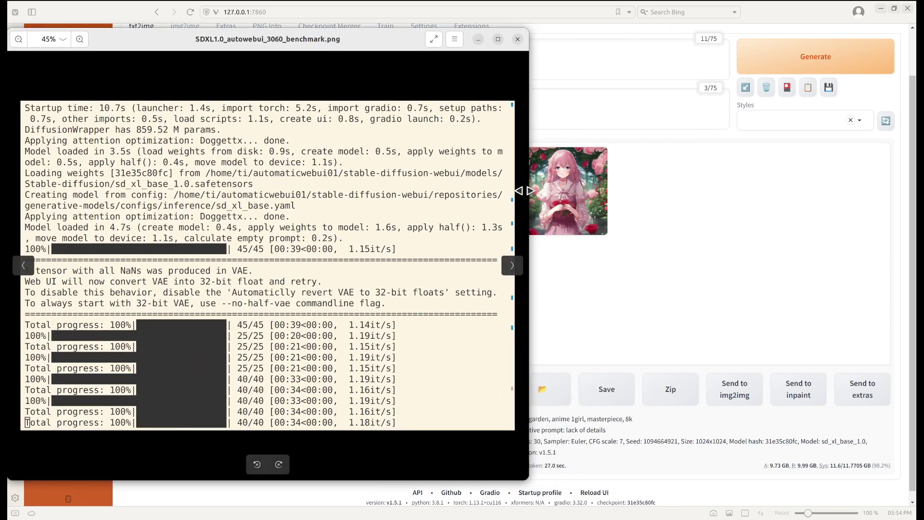
drag(516, 186, 448, 187)
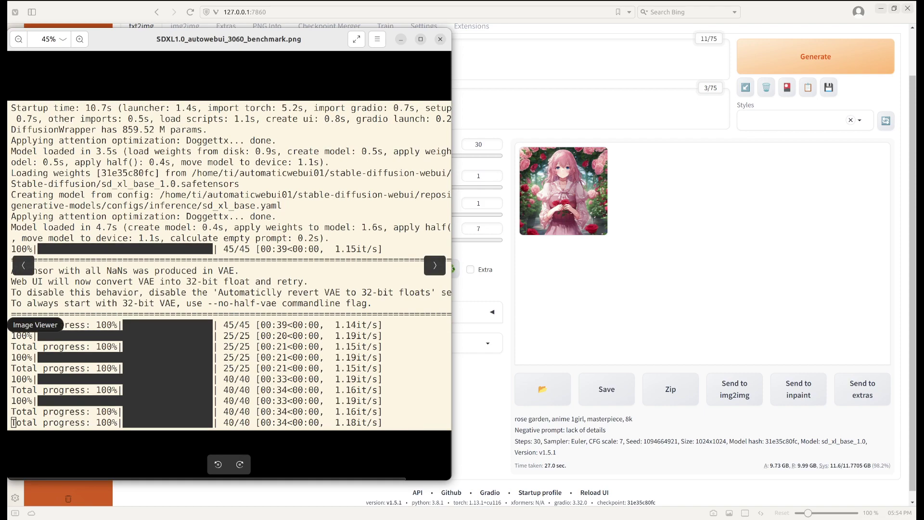
- Bring up benchmark_sdxl_autowebui_windows_3080Ti_2.png and size its window to sit beside the 3060 benchmark for comparison
right_click(5, 324)
click(64, 300)
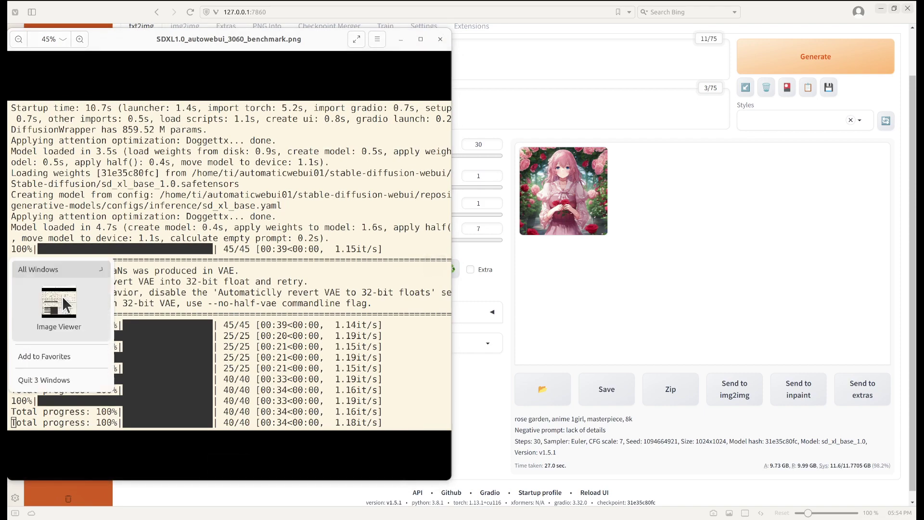
click(63, 310)
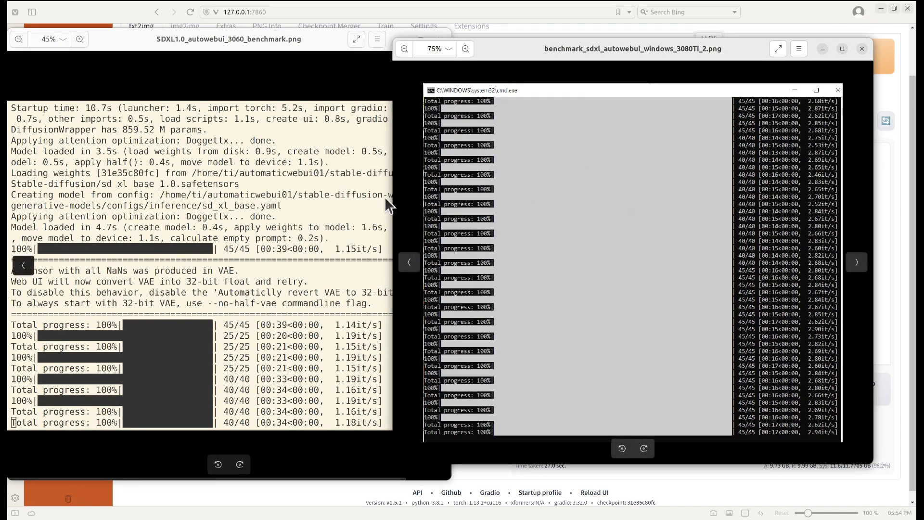
drag(387, 197, 455, 206)
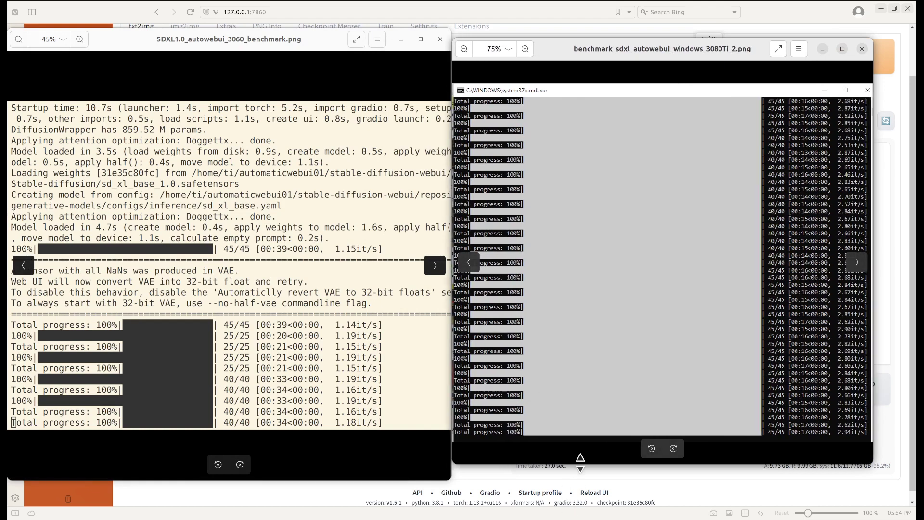
drag(583, 464, 583, 482)
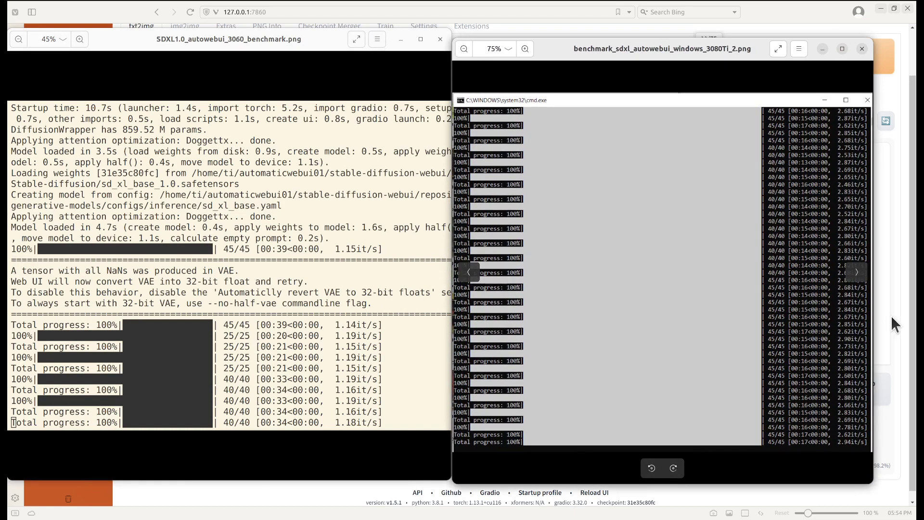
mouse_move(873, 289)
mouse_down()
mouse_move(880, 289)
mouse_move(870, 289)
mouse_up()
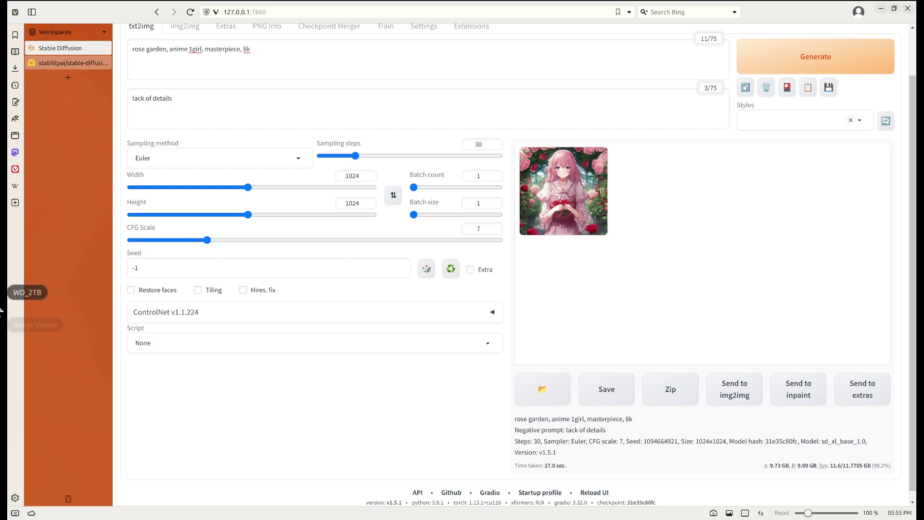
- Switch to the Image Viewer window with the moonlit geese picture, minimise the 3080Ti benchmark, and shrink and reposition the picture window
click(4, 292)
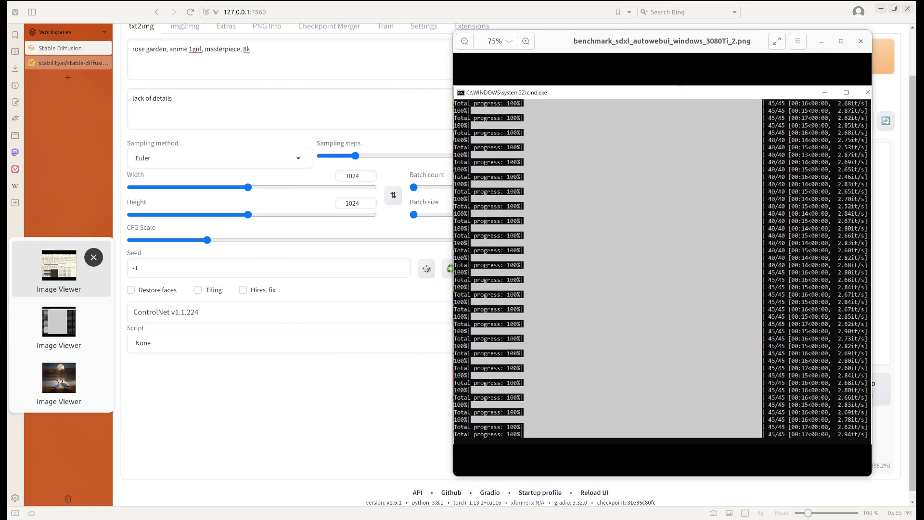
click(59, 378)
click(822, 42)
click(822, 41)
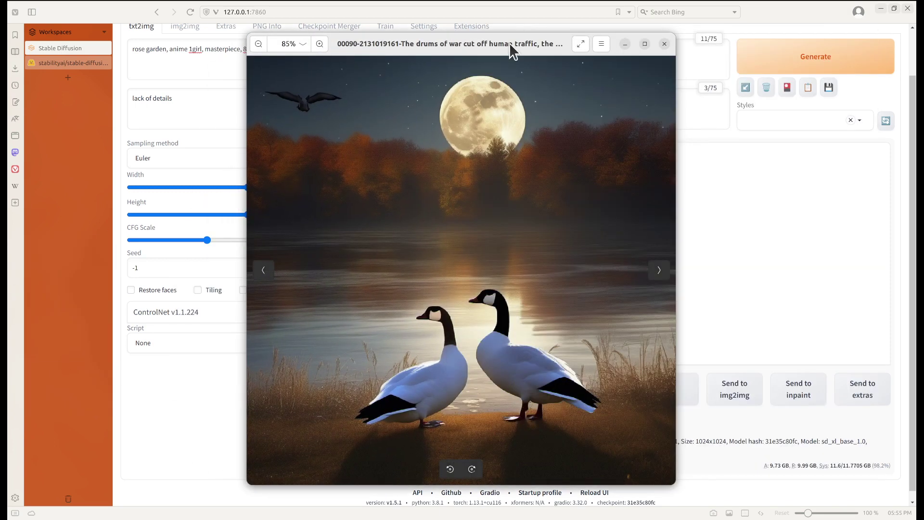
drag(509, 42, 487, 33)
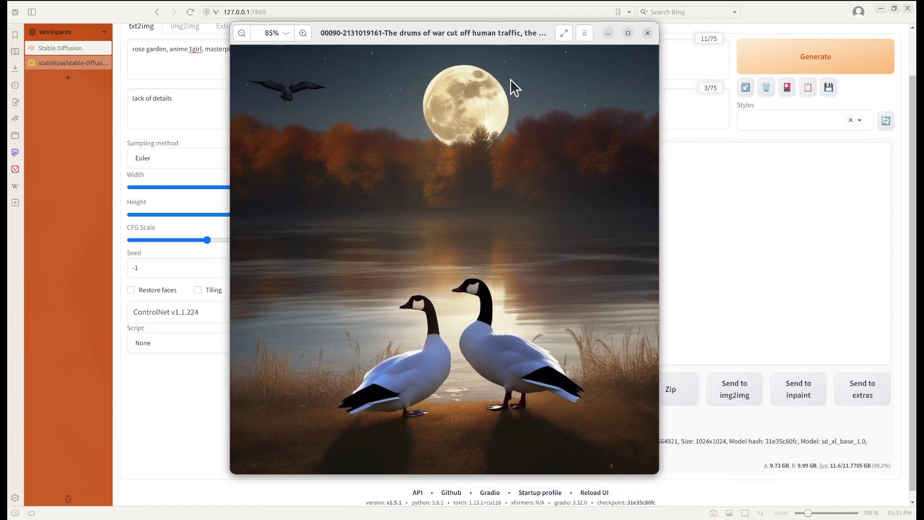
drag(644, 455, 609, 386)
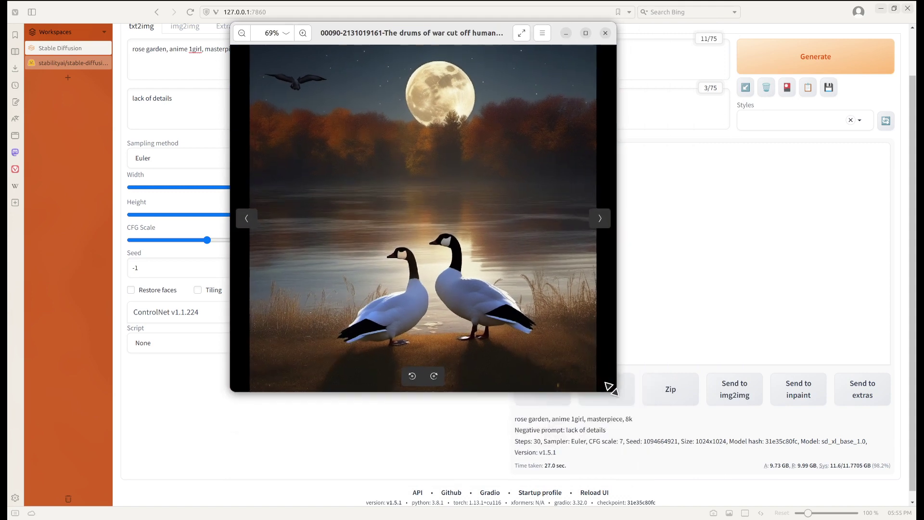
drag(439, 32, 439, 94)
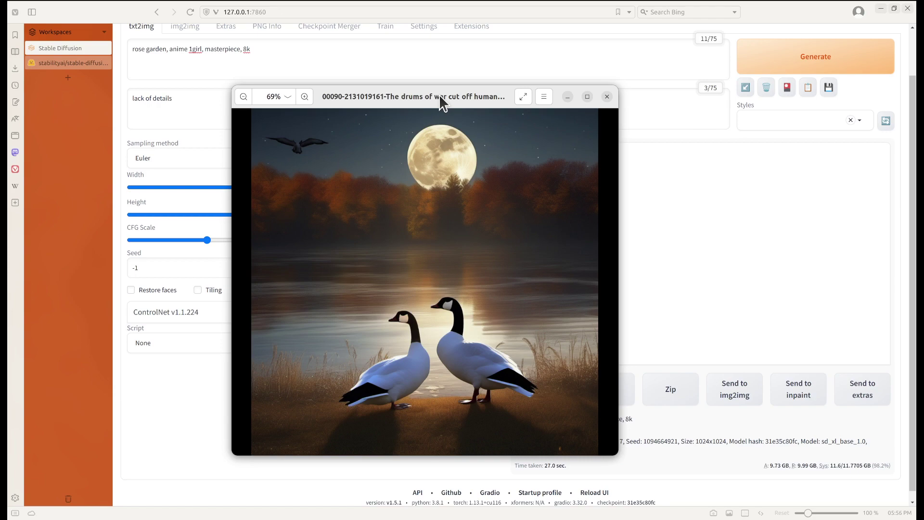
- Browse backwards through the previously generated SDXL images, from 00090 to the traditional Chinese ink painting numbered 00082
key(Left)
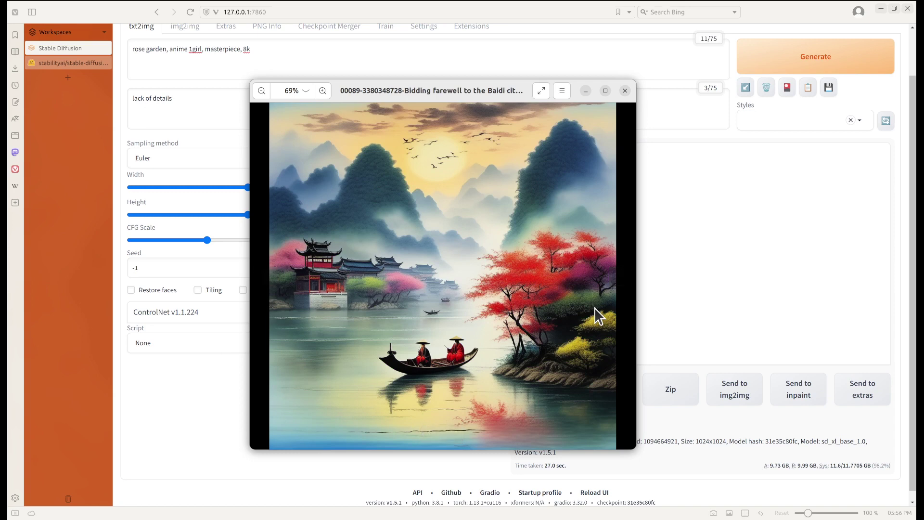
key(Left)
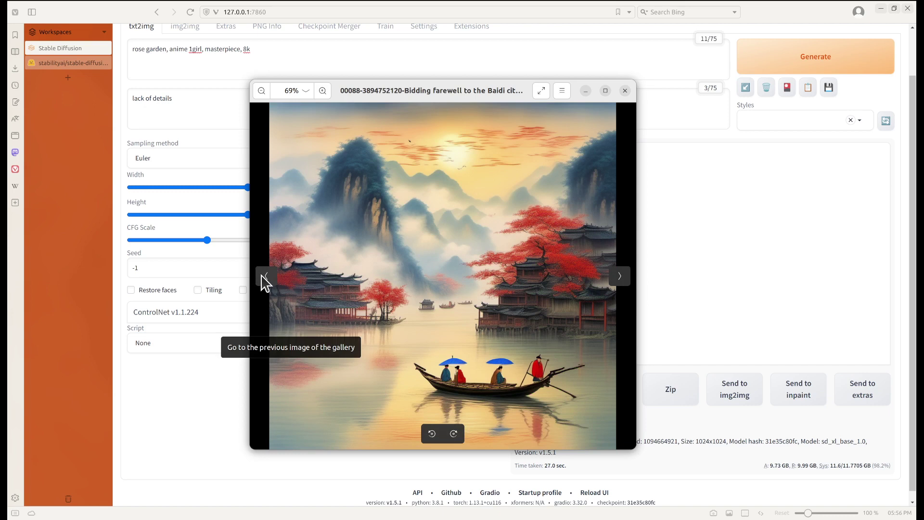
click(263, 277)
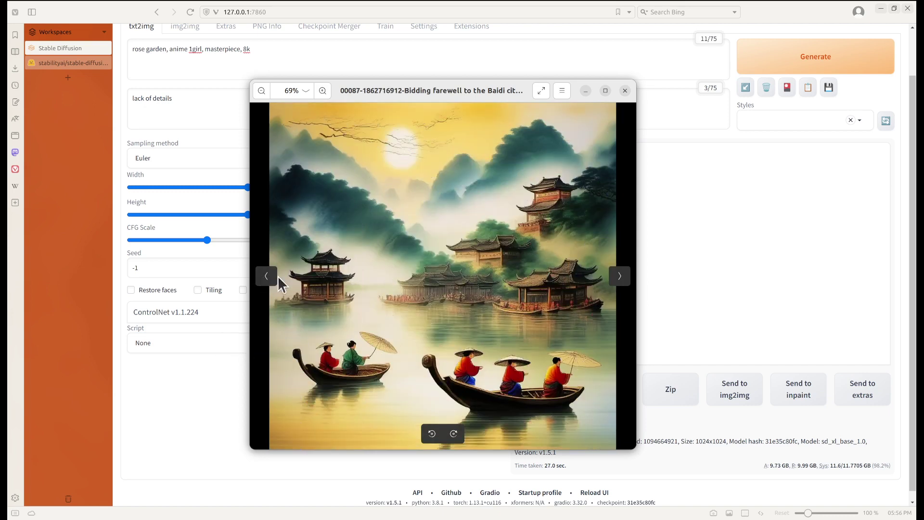
click(267, 277)
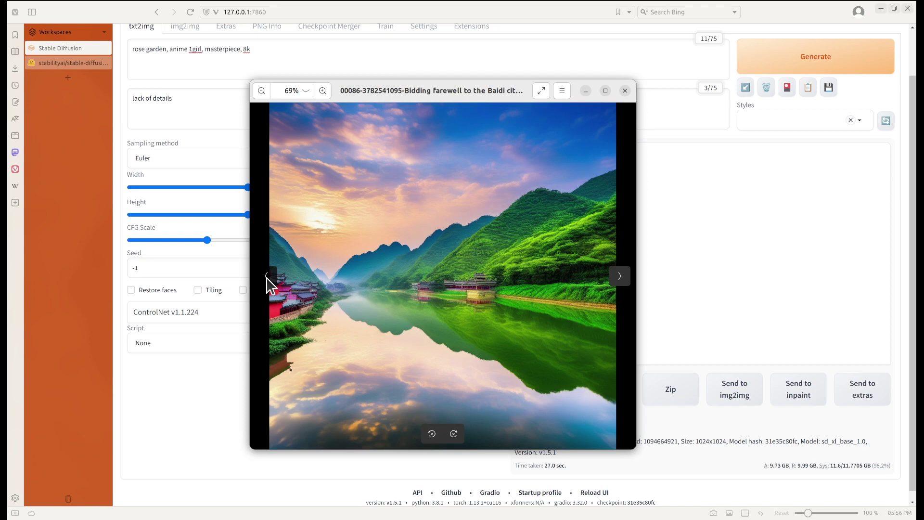
click(267, 278)
click(267, 278)
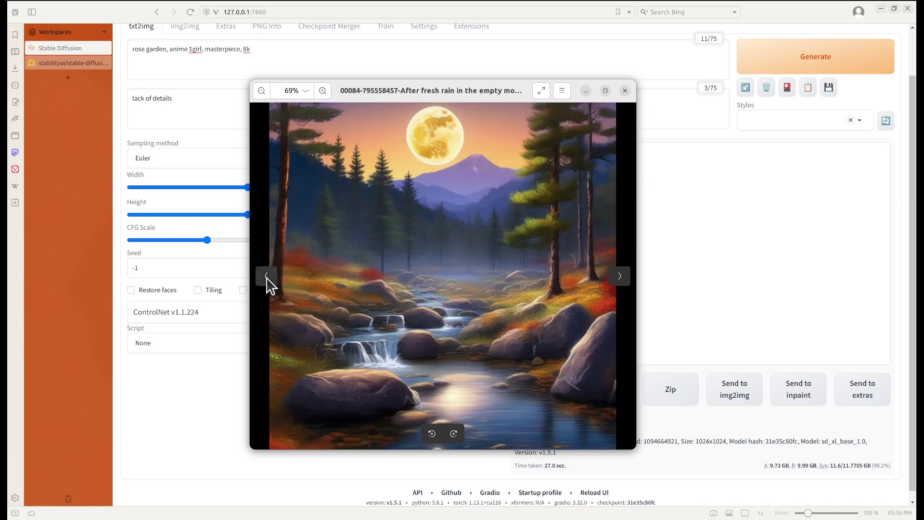
click(267, 278)
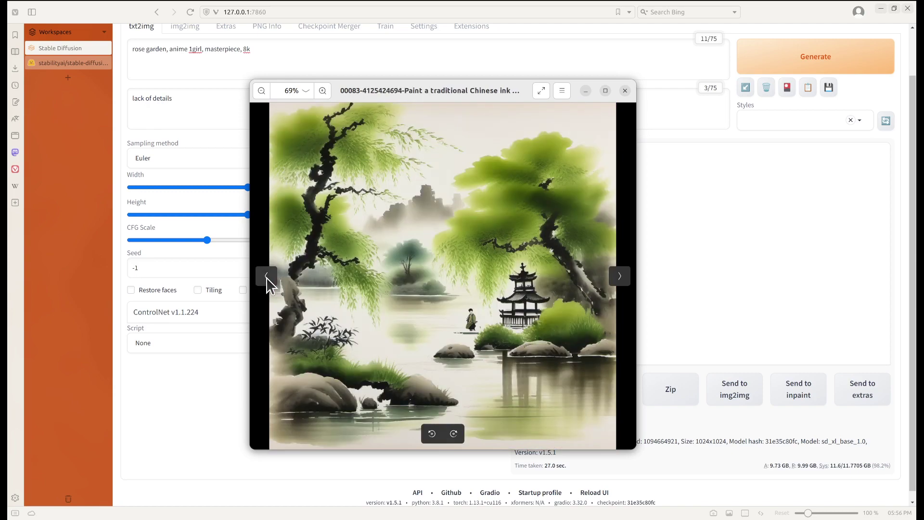
click(266, 278)
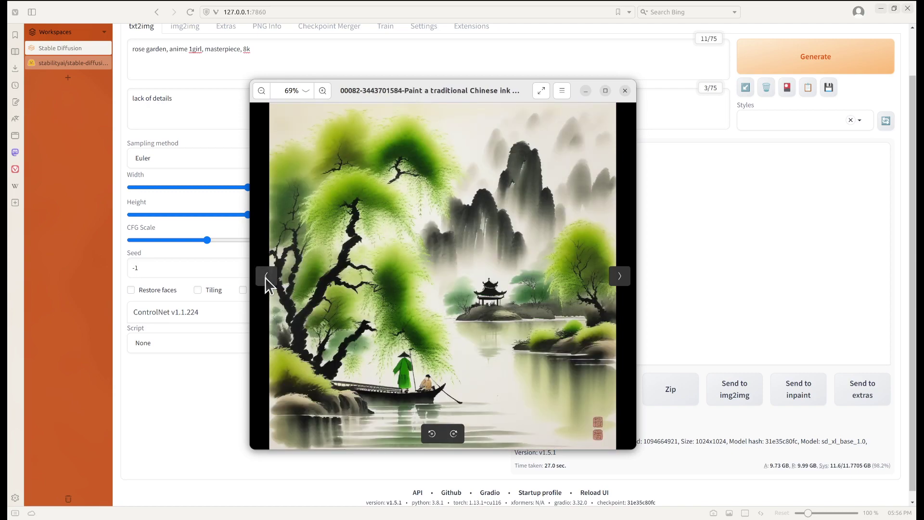
- Continue backwards through the generated SDXL images, from the beach family picture 00081 to the anime girl with an umbrella numbered 00074
click(266, 278)
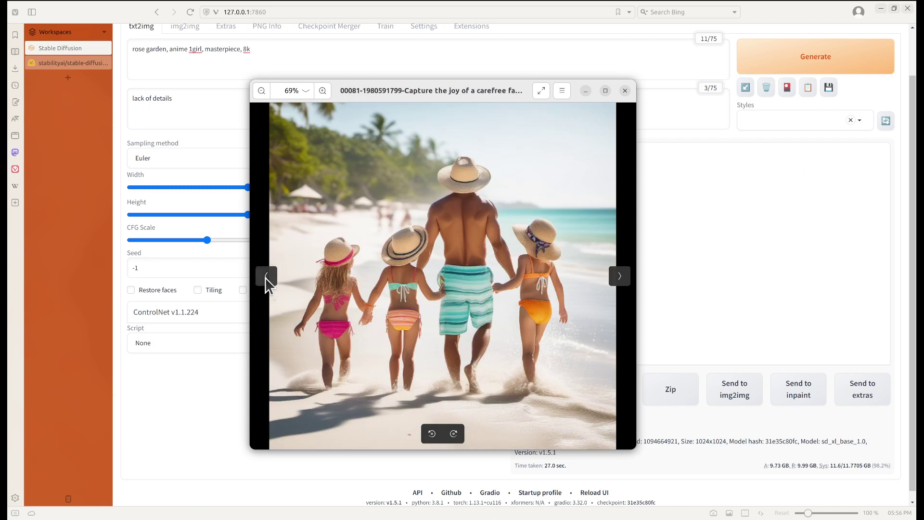
click(266, 278)
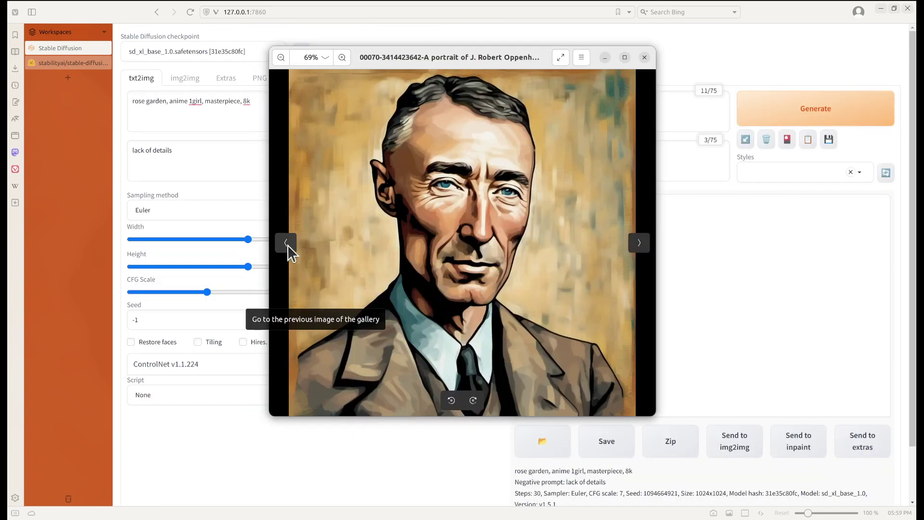
click(287, 245)
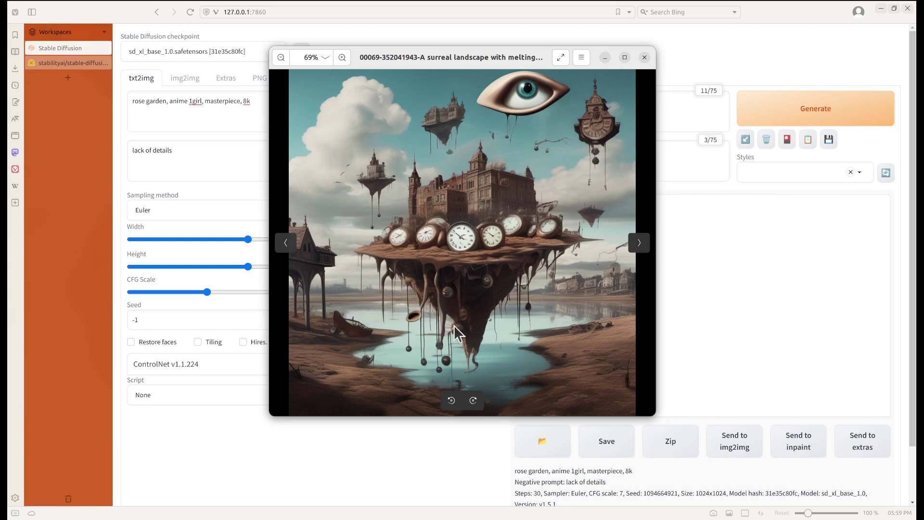
click(284, 246)
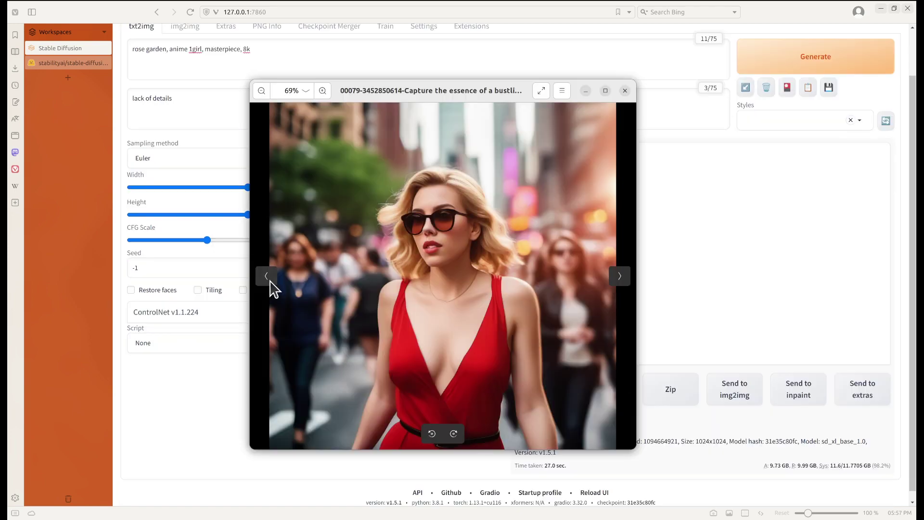
click(266, 281)
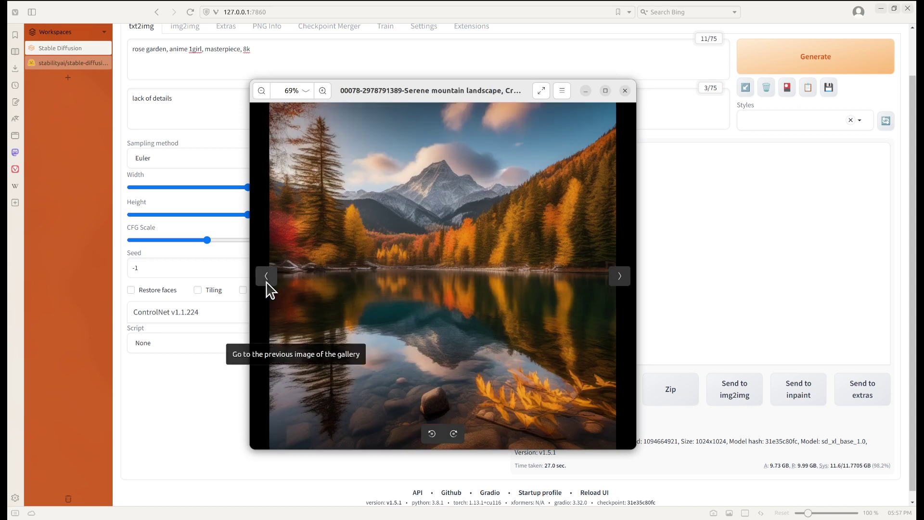
click(267, 282)
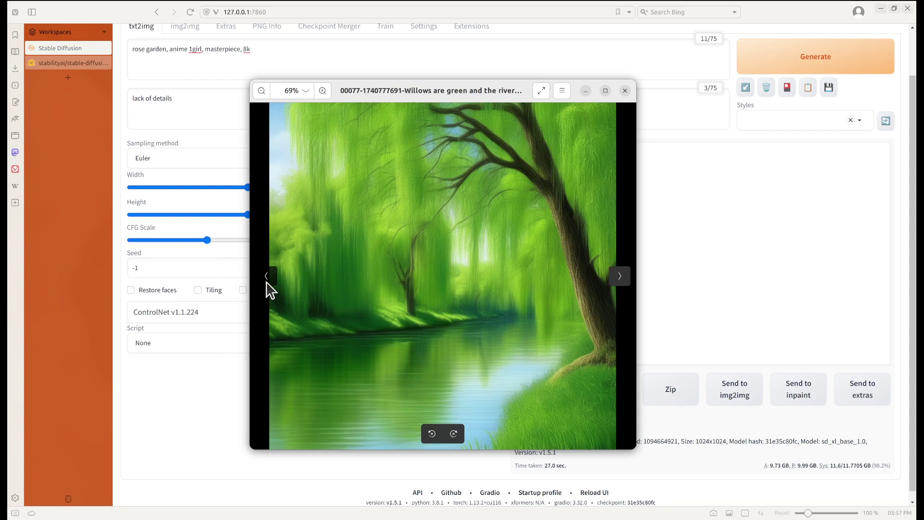
click(266, 281)
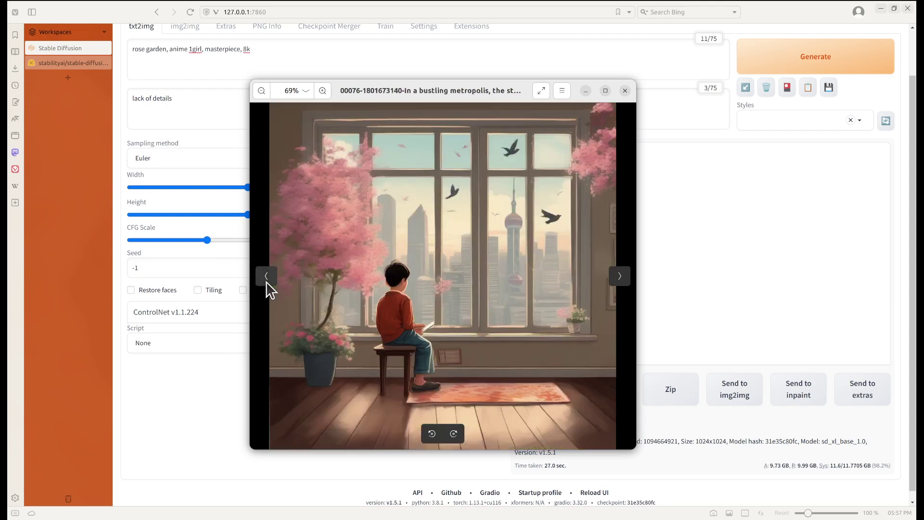
click(266, 278)
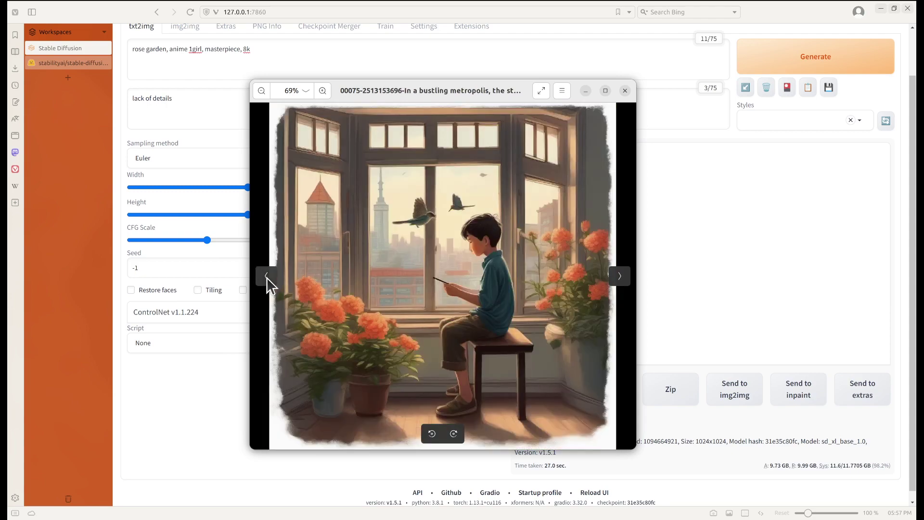
click(266, 278)
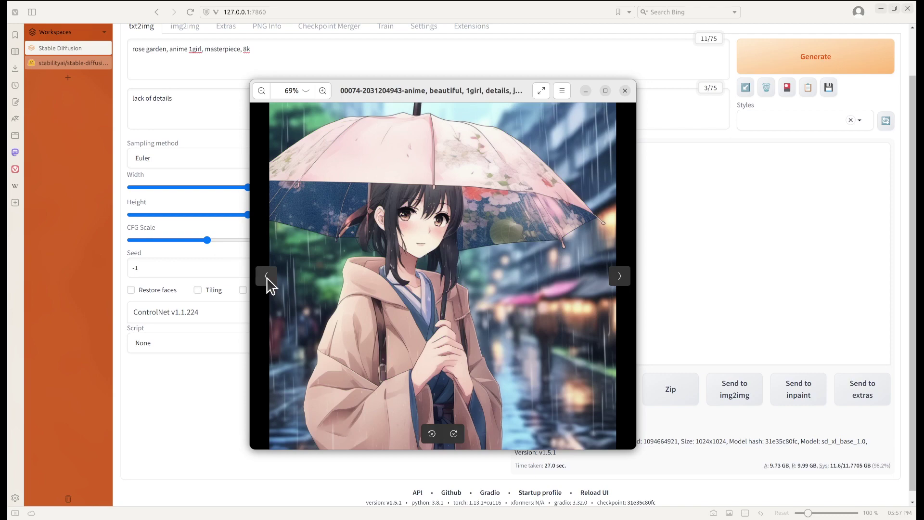